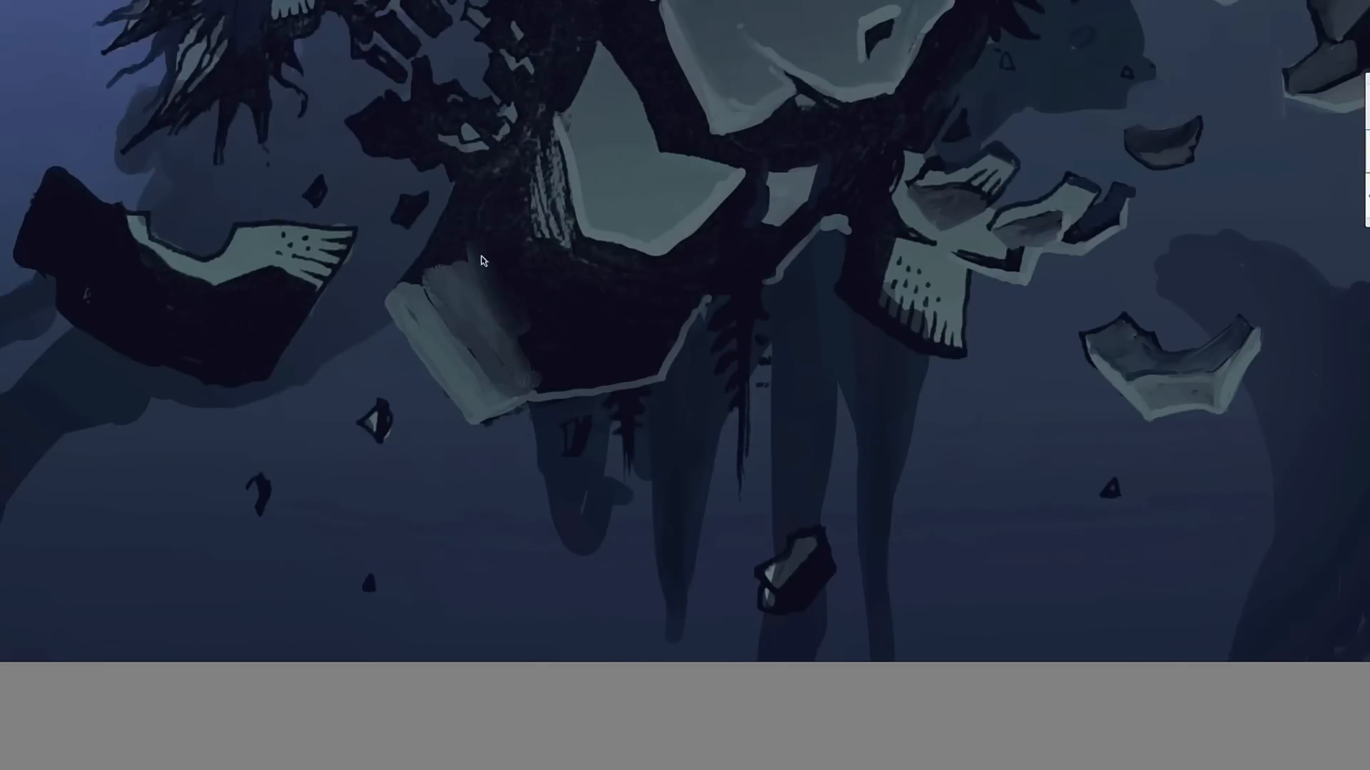
# - Paint grey underside planes and soft shading on the broken rock shards below the stone pedestal
pyautogui.scroll(-5, 642, 293)
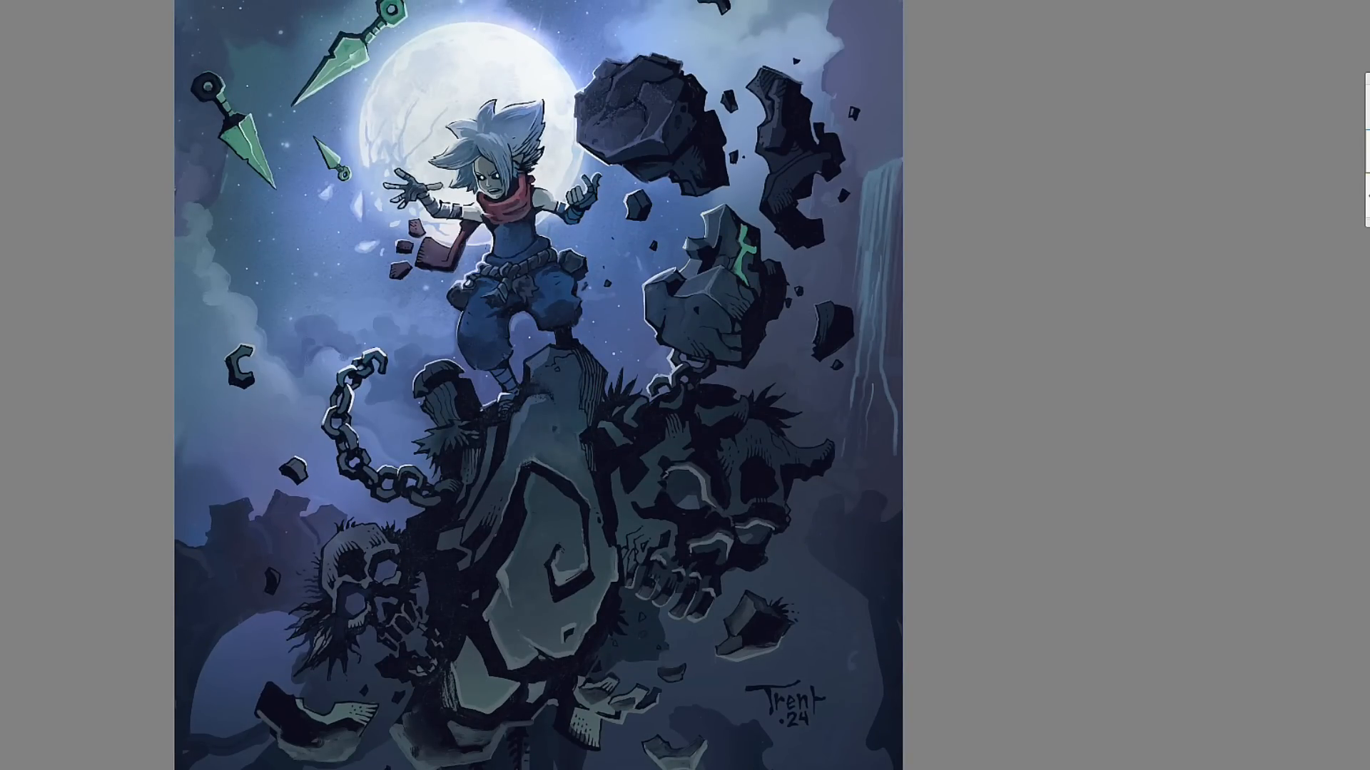
pyautogui.scroll(3, 580, 333)
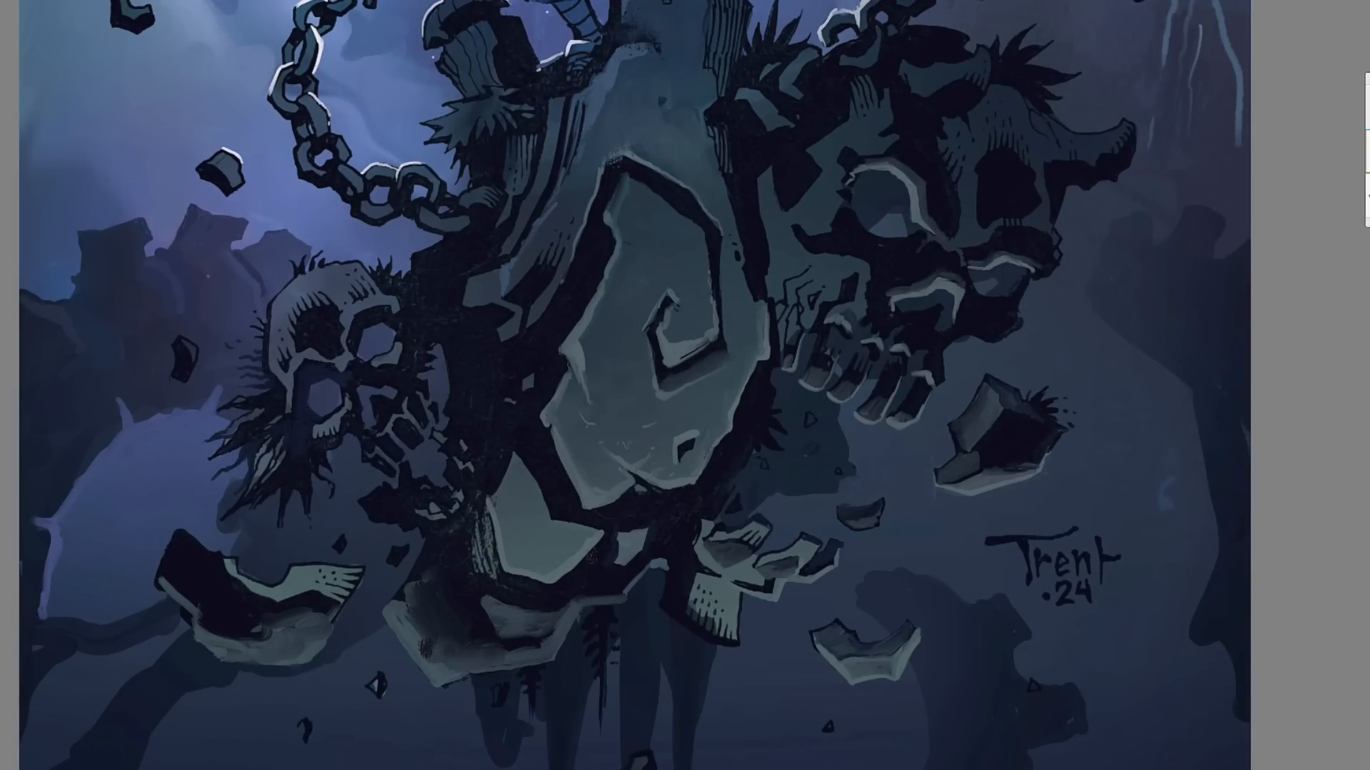
# - Touch up the links of the hanging chain beside the pedestal with short shading strokes
pyautogui.scroll(2, 431, 268)
pyautogui.scroll(2, 431, 268)
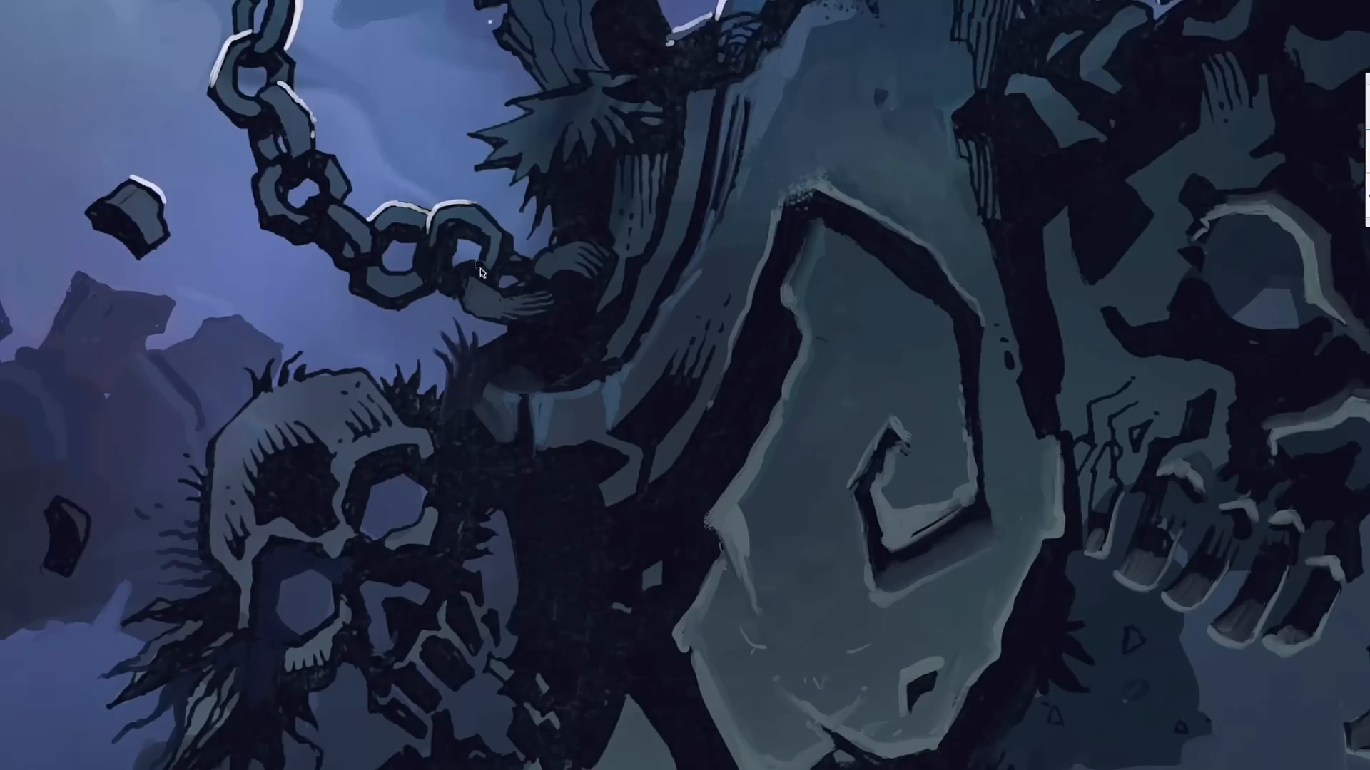
pyautogui.keyDown('alt'); pyautogui.click(281, 112); pyautogui.keyUp('alt')
pyautogui.moveTo(288, 119); pyautogui.dragTo(301, 161)
pyautogui.moveTo(385, 287); pyautogui.dragTo(363, 364)
pyautogui.moveTo(399, 353); pyautogui.dragTo(374, 362)
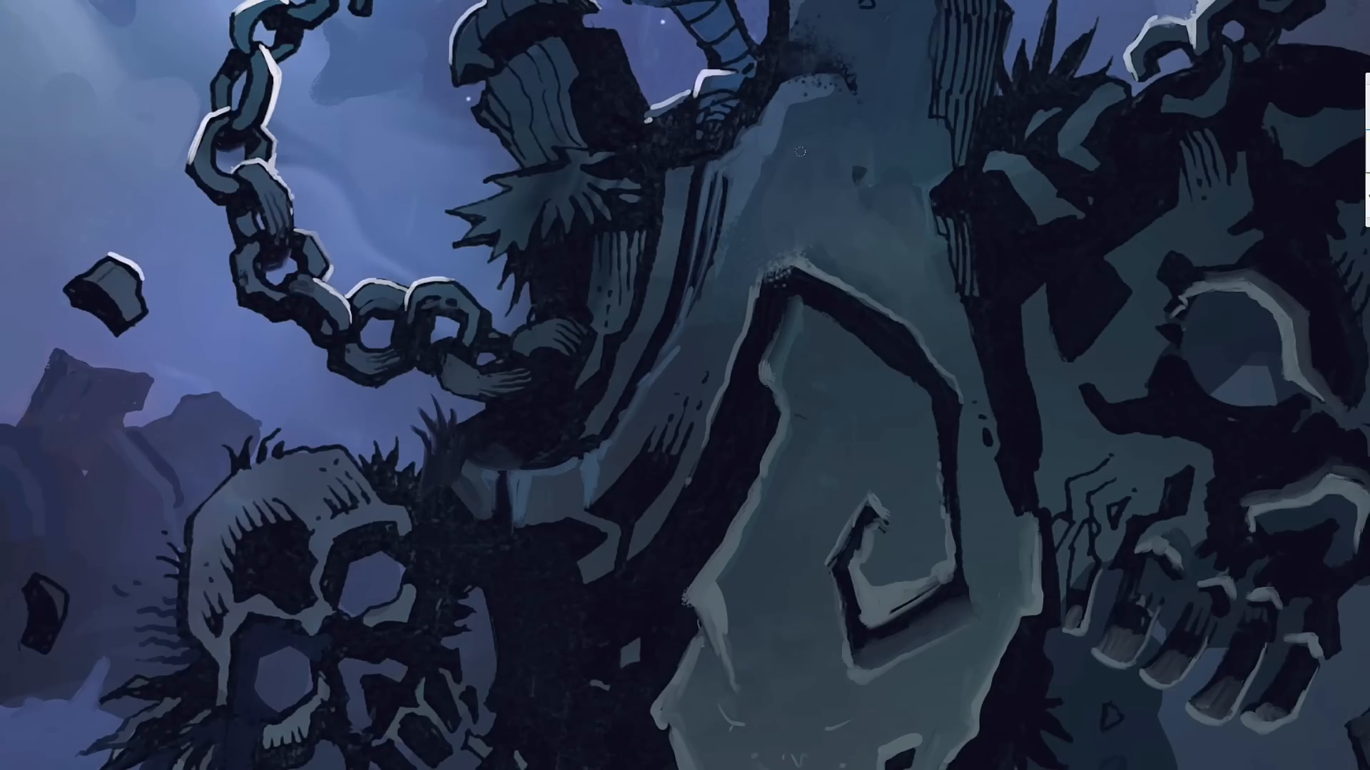
pyautogui.scroll(-2, 540, 280)
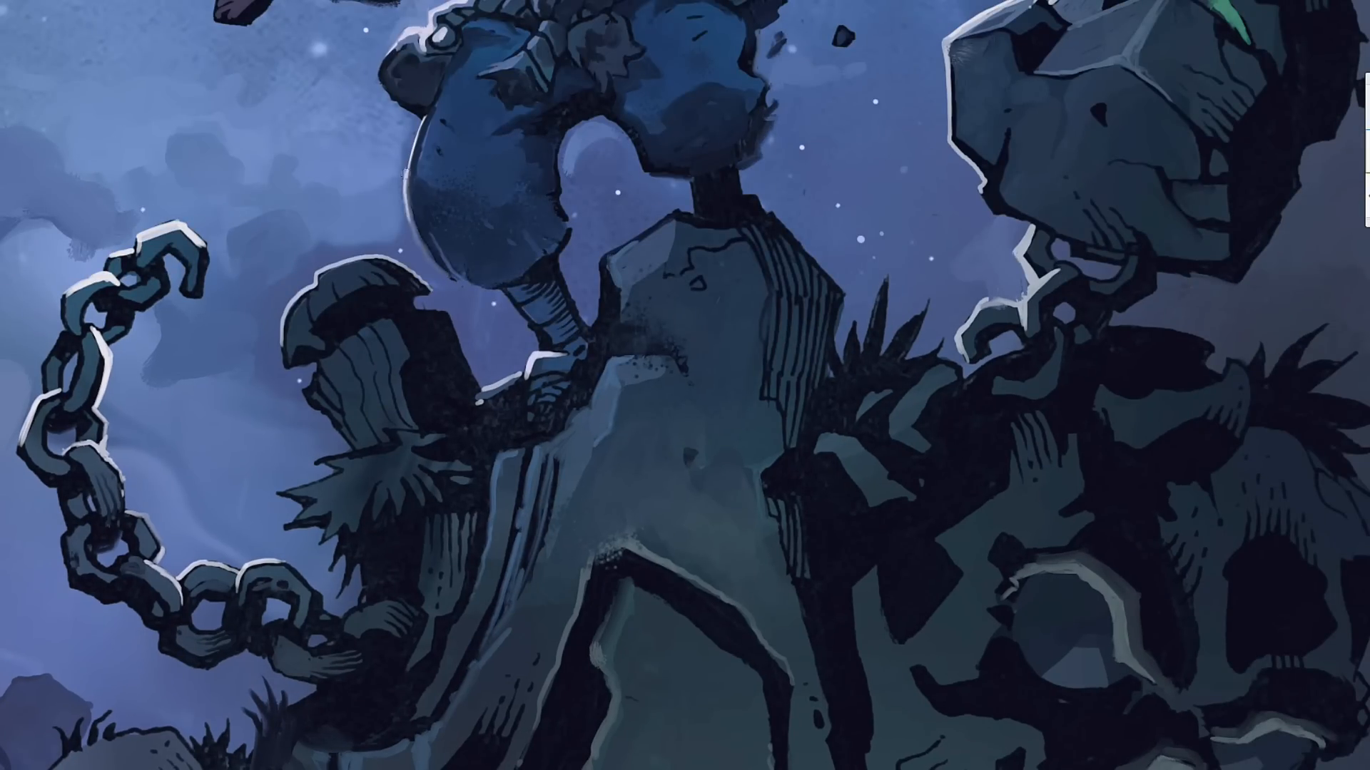
# - Paint a thin rim light along the baggy trouser leg's outer edge and darken the shaded side of the rock under the foot
pyautogui.moveTo(410, 179); pyautogui.dragTo(420, 245)
pyautogui.scroll(-1, 489, 183)
pyautogui.scroll(2, 489, 183)
pyautogui.scroll(-2, 527, 385)
pyautogui.moveTo(515, 378); pyautogui.dragTo(534, 531)
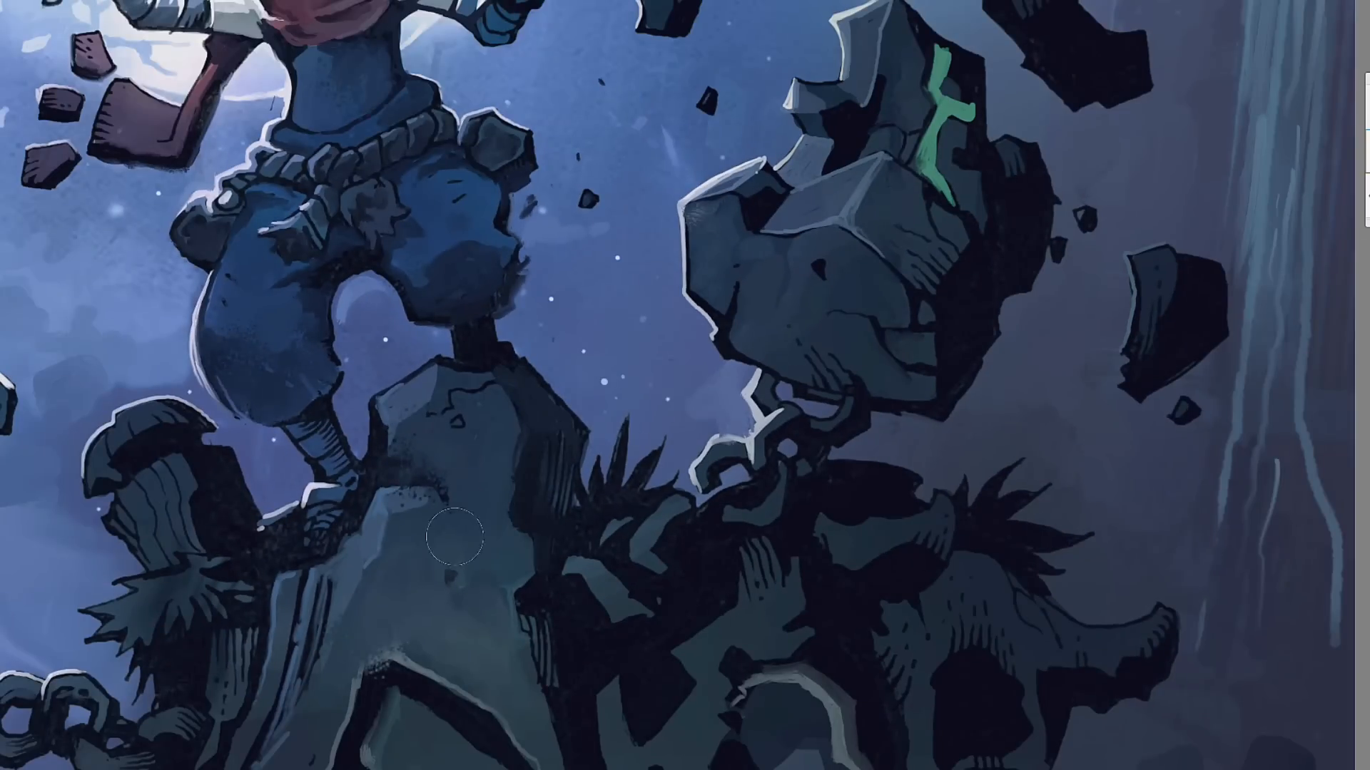
# - Brush soft purple and blue-green tones into the clouds and sky at the illustration's left edge
pyautogui.moveTo(70, 158)
pyautogui.mouseDown()
pyautogui.moveTo(262, 1)
pyautogui.moveTo(470, 44)
pyautogui.mouseUp()
pyautogui.moveTo(64, 463); pyautogui.dragTo(175, 606)
pyautogui.moveTo(43, 278)
pyautogui.mouseDown()
pyautogui.moveTo(28, 350)
pyautogui.moveTo(71, 354)
pyautogui.moveTo(266, 618)
pyautogui.mouseUp()
pyautogui.moveTo(214, 328); pyautogui.dragTo(178, 410)
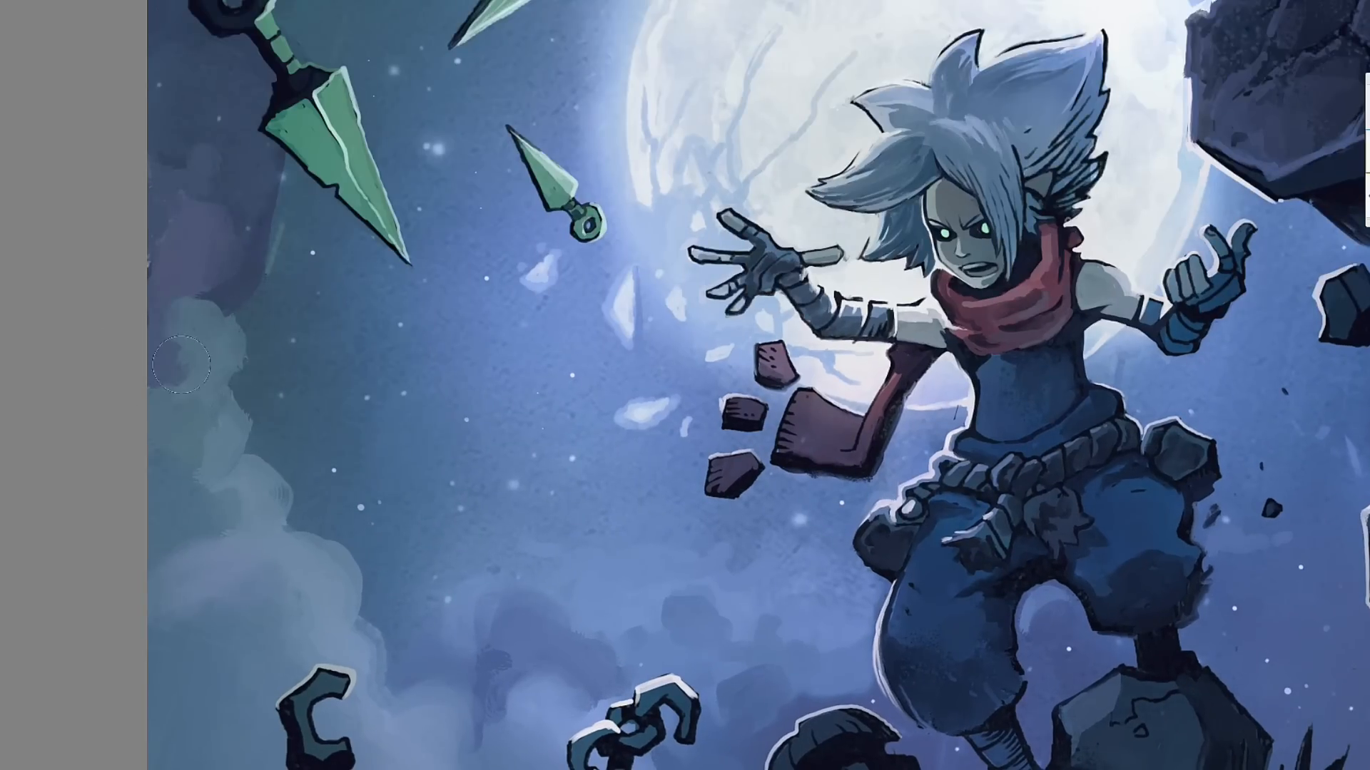
pyautogui.moveTo(499, 214); pyautogui.dragTo(530, 463)
pyautogui.moveTo(527, 273); pyautogui.dragTo(676, 166)
pyautogui.moveTo(332, 313); pyautogui.dragTo(291, 271)
# - Add soft shading strokes to the floating rocks beside the figure, undoing one stroke
pyautogui.moveTo(1070, 428); pyautogui.dragTo(387, 238)
pyautogui.moveTo(885, 143); pyautogui.dragTo(790, 238)
pyautogui.moveTo(888, 150); pyautogui.dragTo(881, 196)
pyautogui.moveTo(442, 214); pyautogui.dragTo(571, 286)
pyautogui.hotkey('ctrl', 'z')
pyautogui.moveTo(653, 50); pyautogui.dragTo(607, 221)
pyautogui.moveTo(818, 620); pyautogui.dragTo(831, 676)
# - Paint dark soft shading over the horned skull and dry-brush the edge of the pedestal's lowest stone facet
pyautogui.moveTo(784, 677)
pyautogui.mouseDown()
pyautogui.moveTo(613, 368)
pyautogui.moveTo(527, 81)
pyautogui.mouseUp()
pyautogui.moveTo(456, 424); pyautogui.dragTo(380, 463)
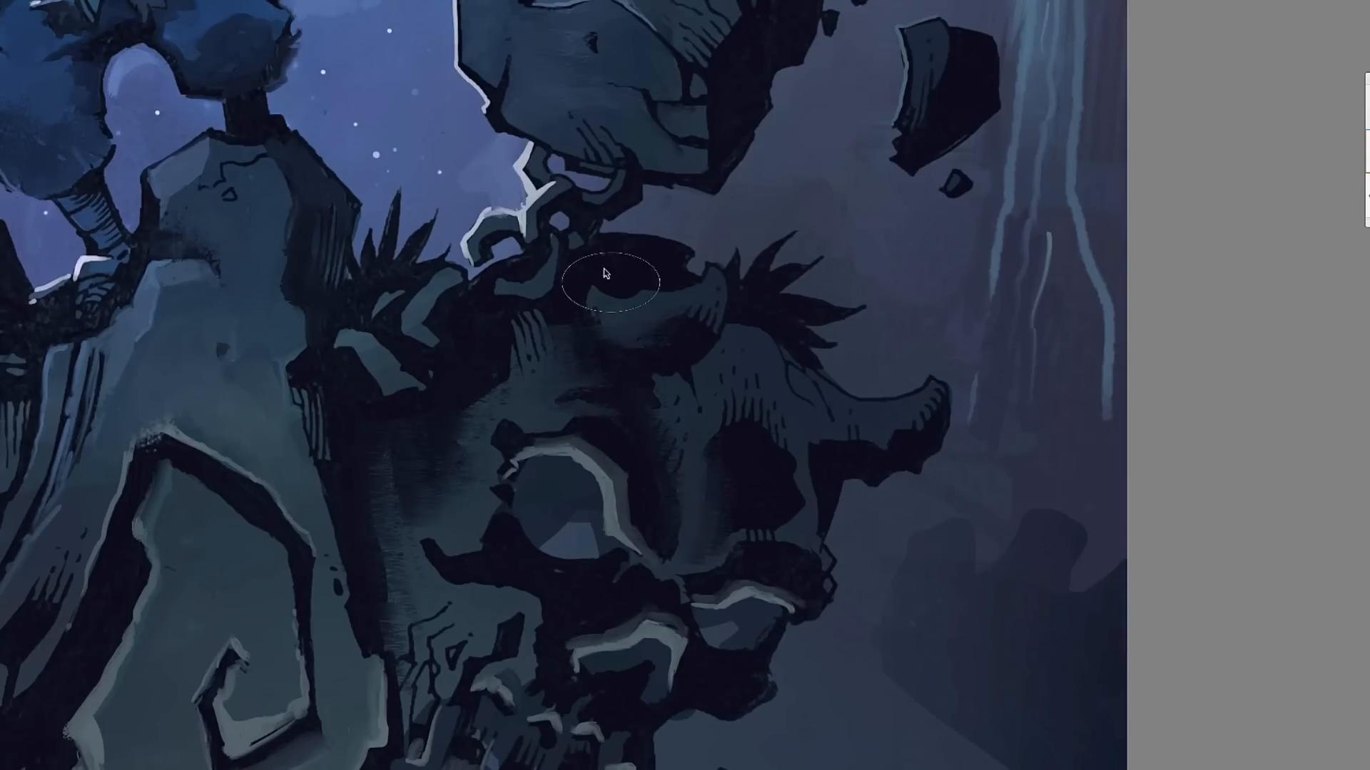
pyautogui.moveTo(370, 657); pyautogui.dragTo(423, 351)
pyautogui.moveTo(142, 549); pyautogui.dragTo(308, 166)
pyautogui.moveTo(228, 187); pyautogui.dragTo(417, 276)
pyautogui.moveTo(144, 525)
pyautogui.mouseDown()
pyautogui.moveTo(357, 473)
pyautogui.moveTo(450, 530)
pyautogui.mouseUp()
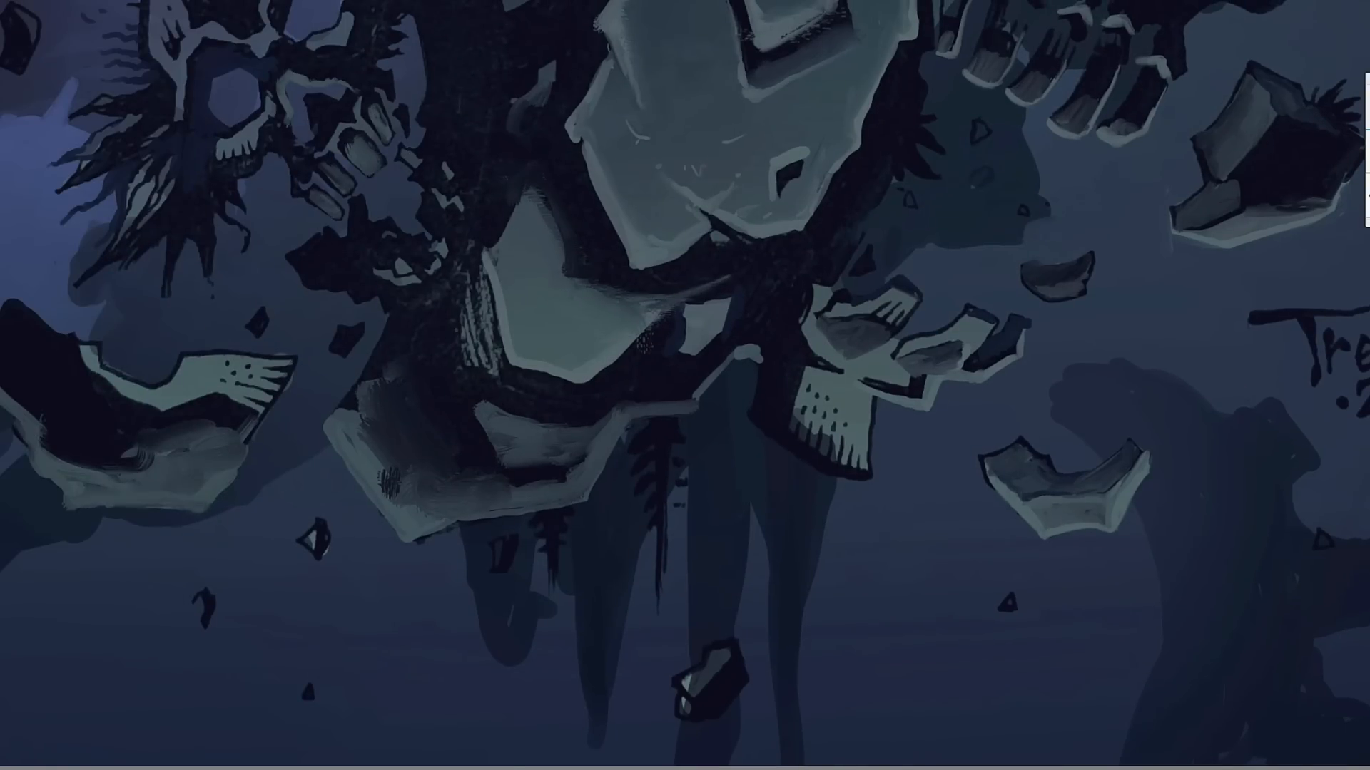
# - Extend the short background column hanging beneath the pedestal into a jagged, tapering silhouette
pyautogui.moveTo(530, 596); pyautogui.dragTo(919, 463)
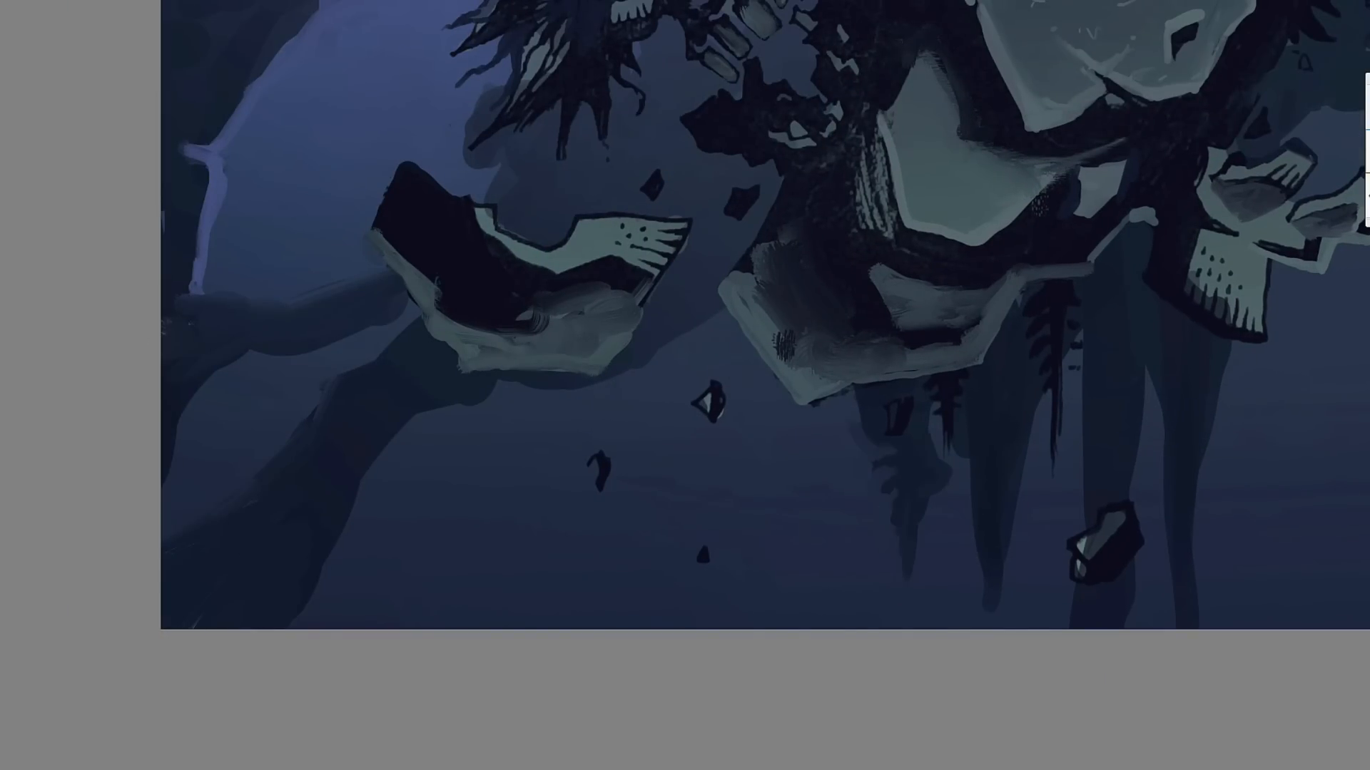
pyautogui.moveTo(724, 424); pyautogui.dragTo(348, 369)
pyautogui.moveTo(870, 288)
pyautogui.mouseDown()
pyautogui.moveTo(880, 468)
pyautogui.moveTo(814, 523)
pyautogui.moveTo(779, 483)
pyautogui.moveTo(703, 568)
pyautogui.moveTo(711, 528)
pyautogui.mouseUp()
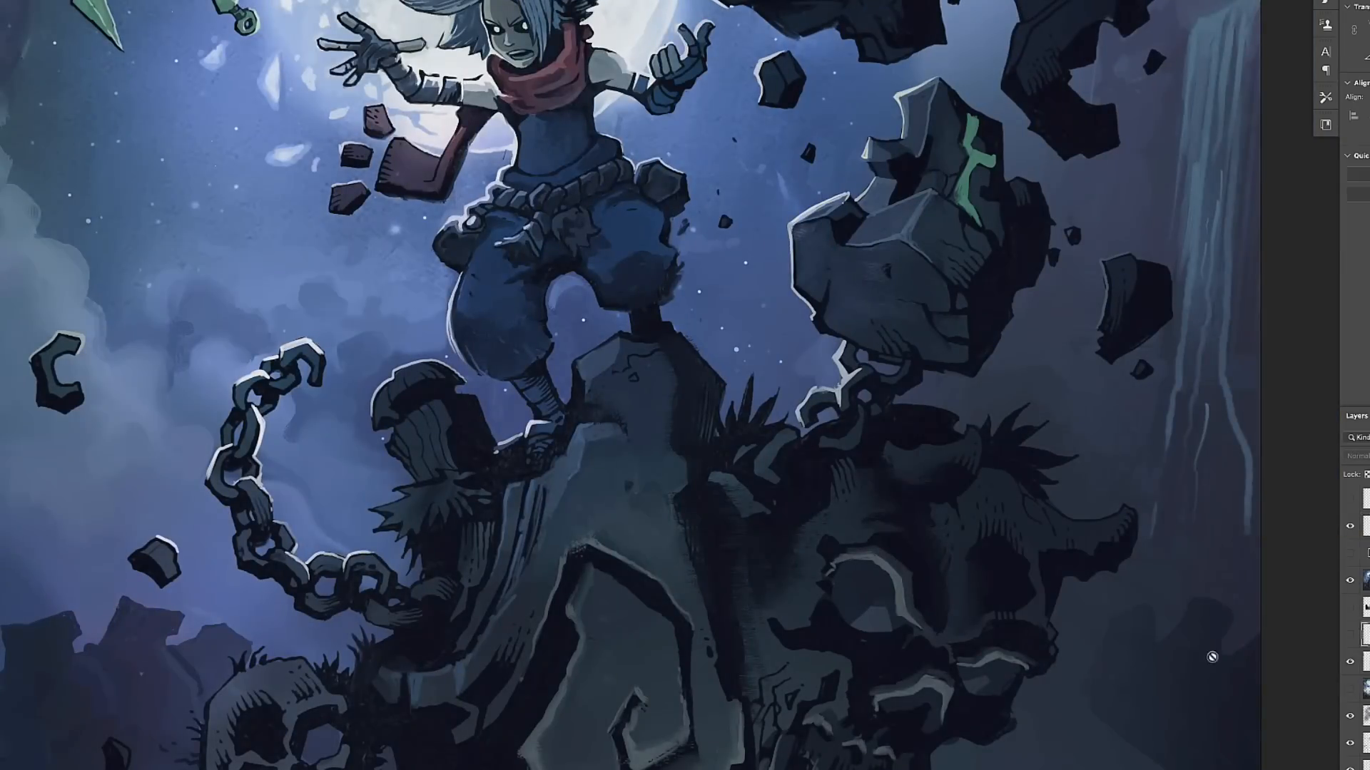
# - Roughen the shadowed side of the rock under the standing foot and paint a small chipped dent in it
pyautogui.scroll(3, 608, 388)
pyautogui.moveTo(616, 357); pyautogui.dragTo(682, 340)
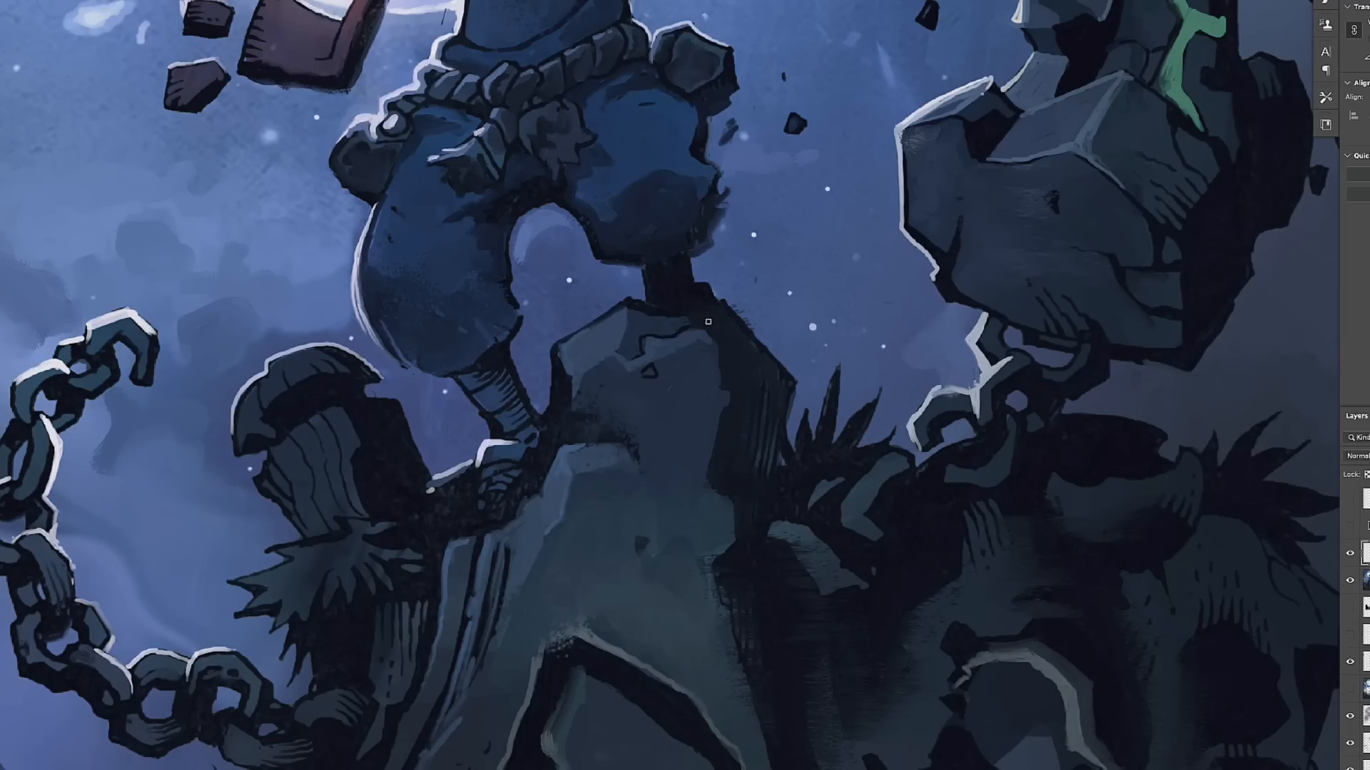
pyautogui.moveTo(719, 396); pyautogui.dragTo(718, 438)
pyautogui.moveTo(452, 496); pyautogui.dragTo(594, 412)
pyautogui.keyDown('alt'); pyautogui.click(595, 412); pyautogui.keyUp('alt')
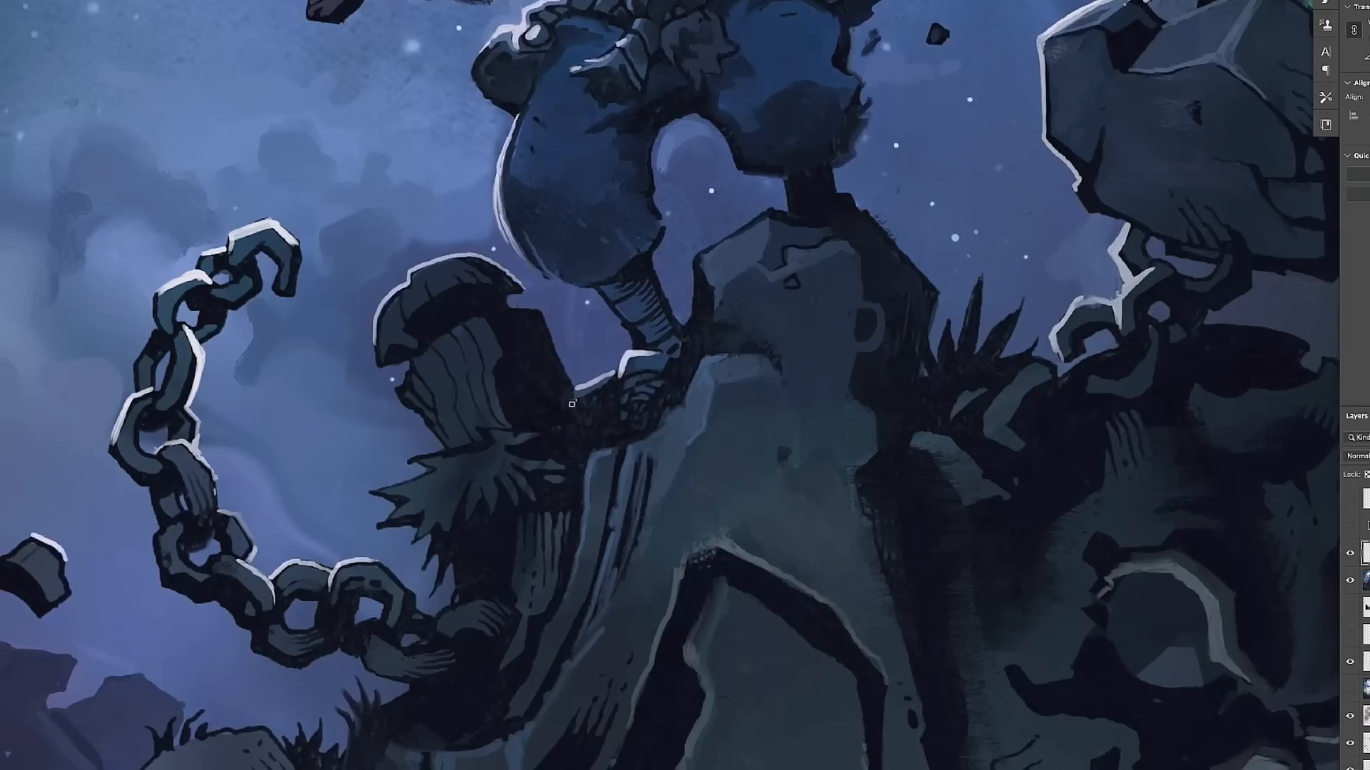
# - Touch up the edges of the wooden stump and the ledge beside the bandaged foot
pyautogui.moveTo(509, 371); pyautogui.dragTo(515, 414)
pyautogui.moveTo(515, 414); pyautogui.dragTo(748, 276)
pyautogui.moveTo(676, 314); pyautogui.dragTo(635, 321)
pyautogui.moveTo(685, 314); pyautogui.dragTo(643, 481)
pyautogui.moveTo(741, 214); pyautogui.dragTo(649, 521)
pyautogui.moveTo(963, 193)
pyautogui.mouseDown()
pyautogui.moveTo(621, 528)
pyautogui.moveTo(768, 269)
pyautogui.mouseUp()
pyautogui.scroll(-2, 713, 356)
pyautogui.moveTo(606, 428); pyautogui.dragTo(769, 344)
pyautogui.moveTo(499, 321); pyautogui.dragTo(838, 357)
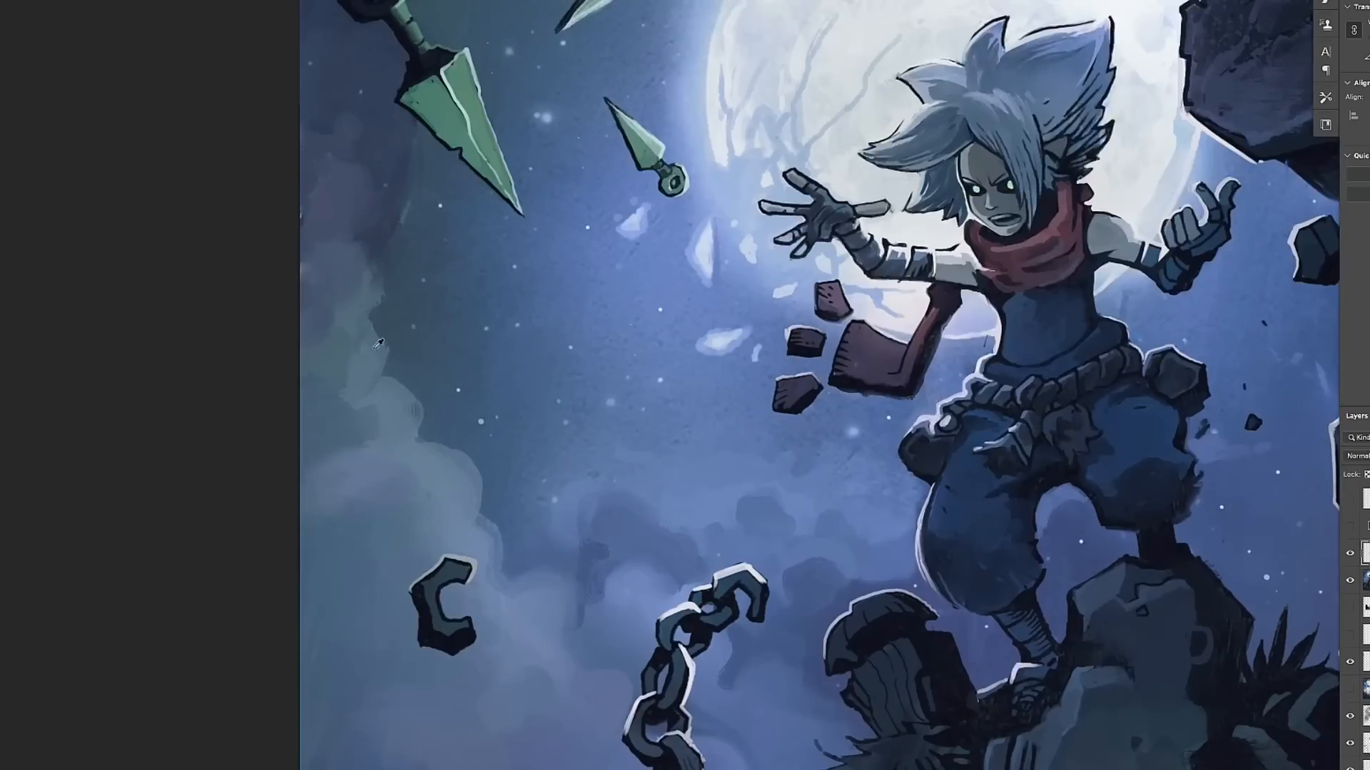
# - Paint chipped notches and edge details on the floating rock that carries the green crack
pyautogui.scroll(-3, 714, 357)
pyautogui.moveTo(927, 321); pyautogui.dragTo(542, 378)
pyautogui.scroll(5, 385, 328)
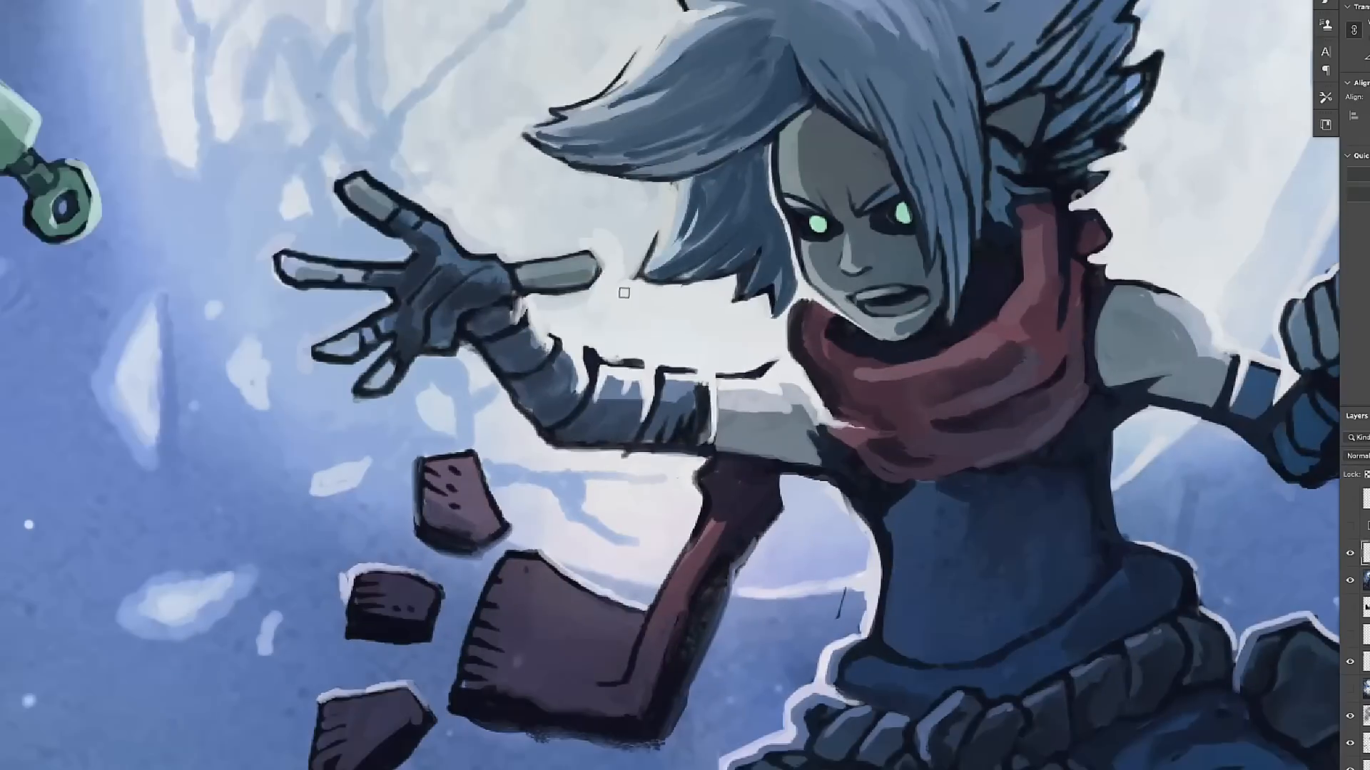
pyautogui.scroll(-3, 611, 329)
pyautogui.moveTo(821, 371); pyautogui.dragTo(652, 328)
pyautogui.moveTo(1069, 357); pyautogui.dragTo(614, 321)
pyautogui.scroll(1, 713, 321)
pyautogui.keyDown('alt'); pyautogui.click(846, 316); pyautogui.keyUp('alt')
pyautogui.moveTo(850, 358); pyautogui.dragTo(878, 325)
pyautogui.moveTo(906, 321); pyautogui.dragTo(938, 337)
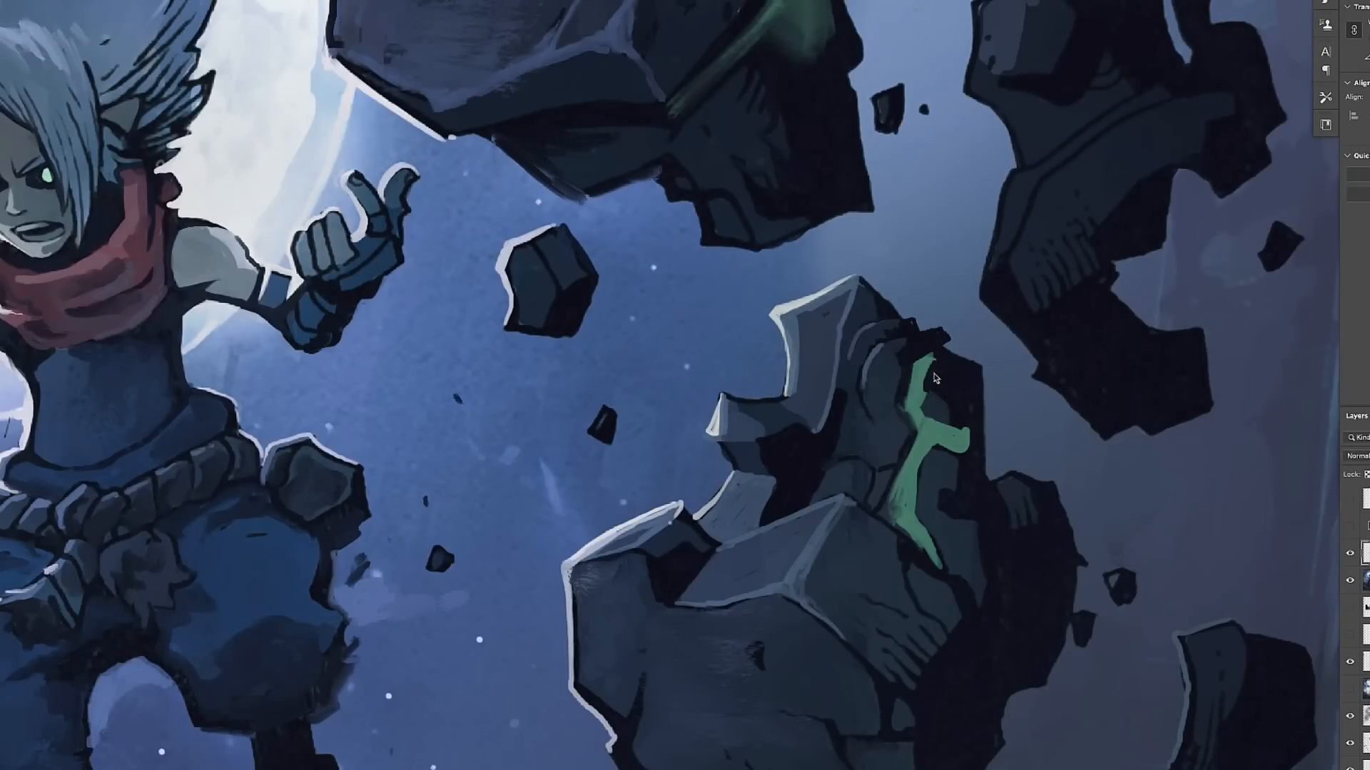
pyautogui.moveTo(859, 510); pyautogui.dragTo(820, 331)
pyautogui.moveTo(770, 363); pyautogui.dragTo(794, 368)
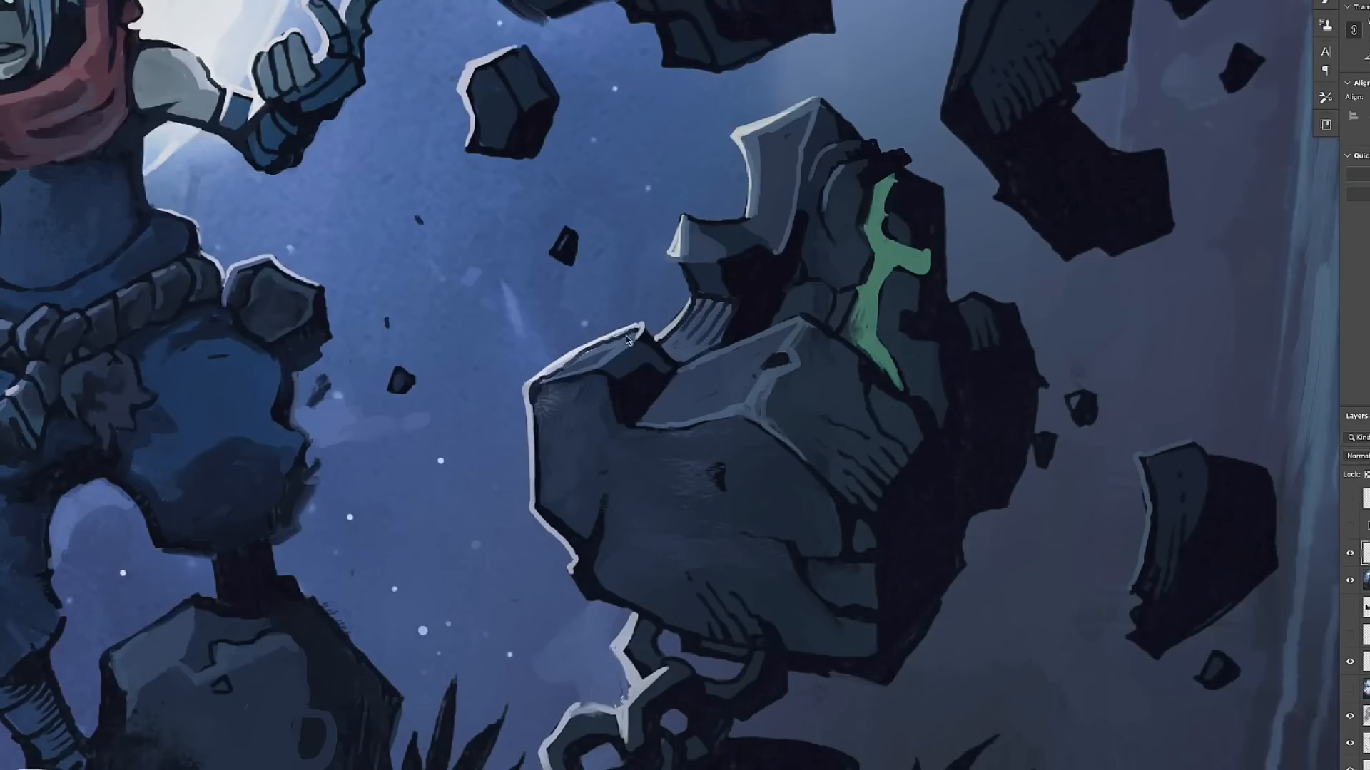
# - Brush a green glow around the eyes and floating-rock cracks, and brighten the crack line in the lower rock
pyautogui.scroll(-4, 606, 374)
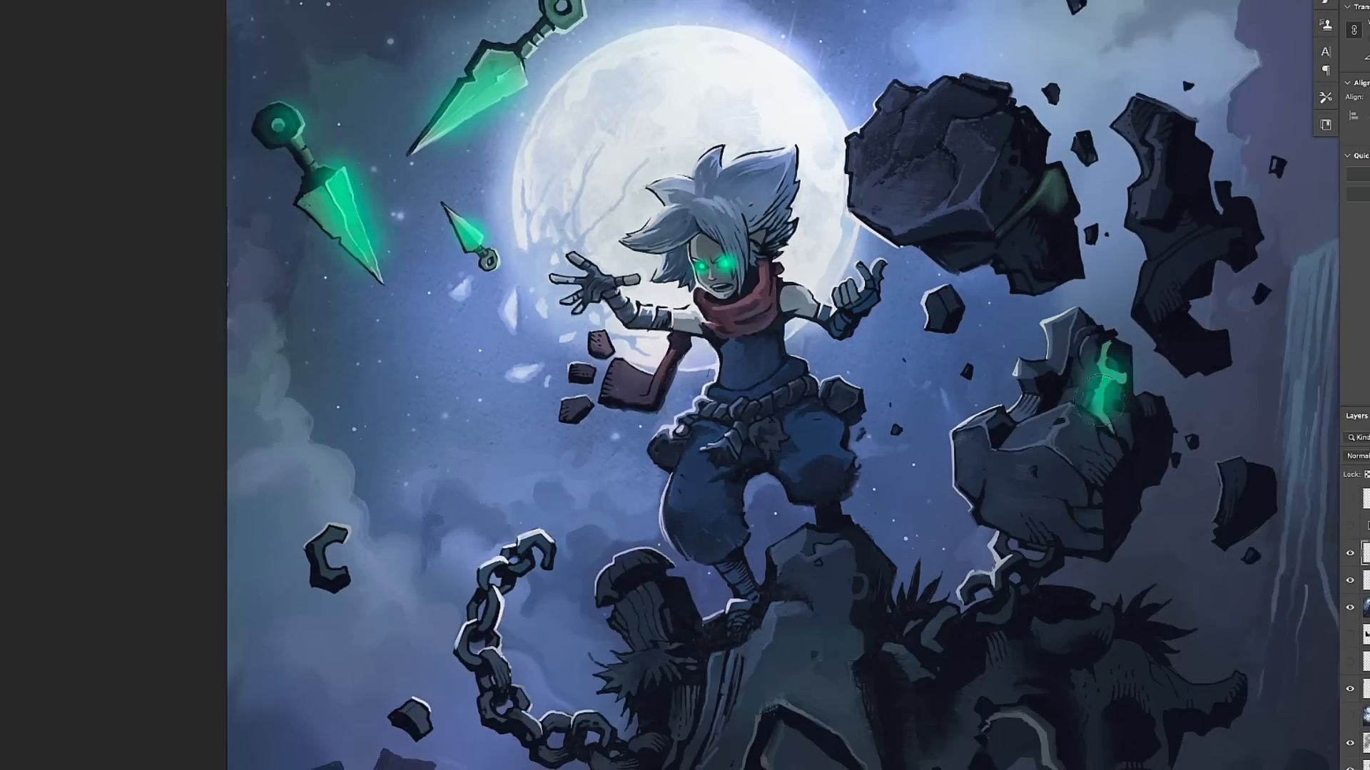
pyautogui.rightClick(457, 218)
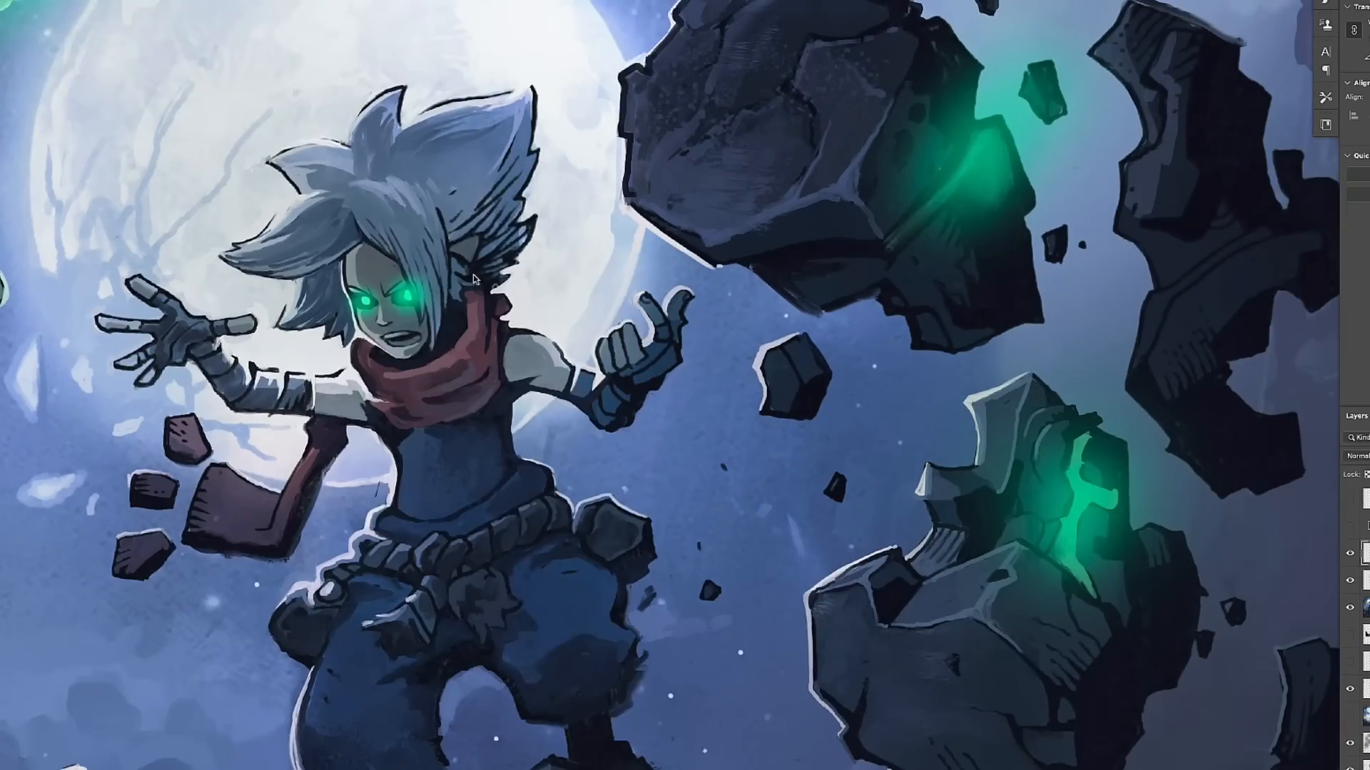
pyautogui.moveTo(1080, 501); pyautogui.dragTo(1057, 553)
pyautogui.moveTo(1060, 557); pyautogui.dragTo(1093, 596)
# - Paint small green sparks beside the lower rock's crack and a glowing curled glyph on the large rock
pyautogui.keyDown('alt'); pyautogui.click(1111, 497); pyautogui.keyUp('alt')
pyautogui.click(1117, 415)
pyautogui.click(1132, 428)
pyautogui.click(1147, 507)
pyautogui.moveTo(1138, 460); pyautogui.dragTo(1122, 477)
pyautogui.moveTo(1154, 486); pyautogui.dragTo(1144, 489)
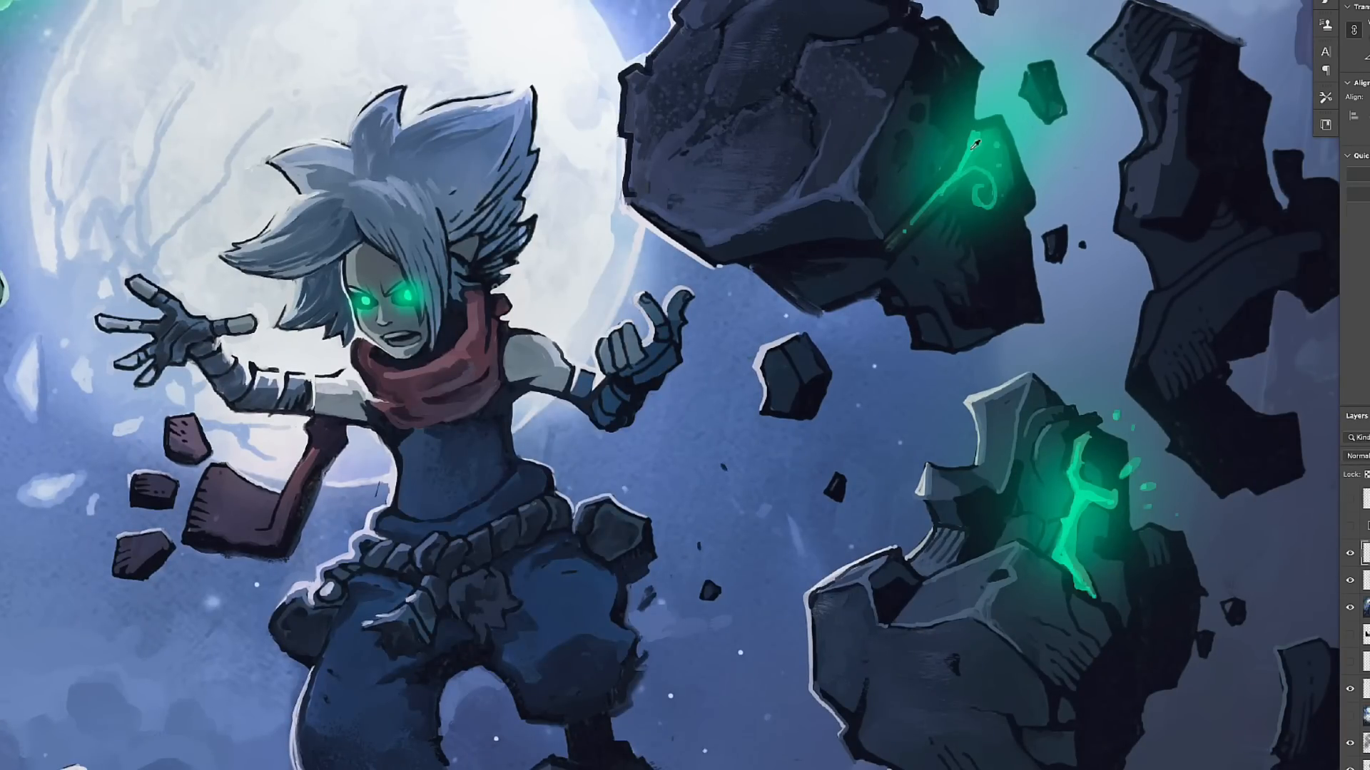
# - Paint glowing green cracks into the remaining floating rocks and green light onto the raised hand
pyautogui.rightClick(1057, 296)
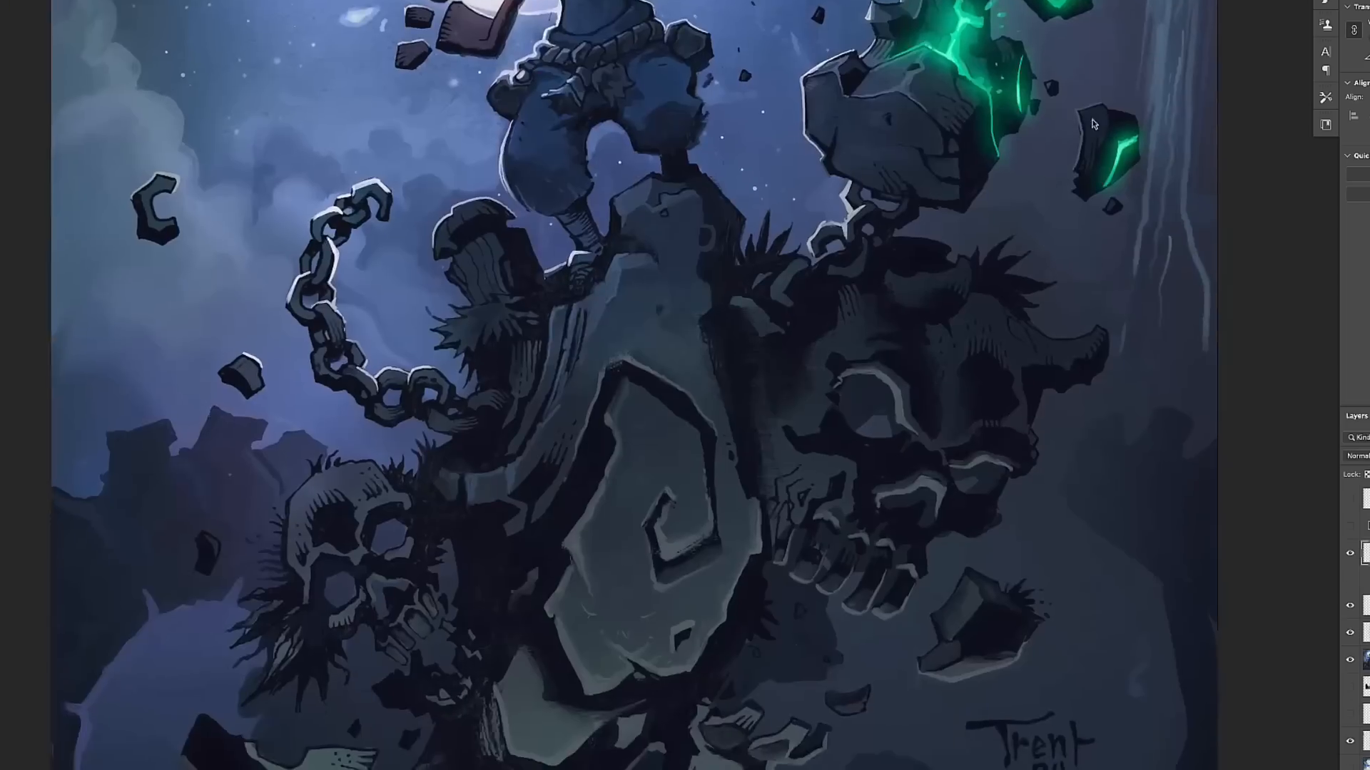
pyautogui.moveTo(594, 436)
pyautogui.mouseDown()
pyautogui.moveTo(537, 556)
pyautogui.moveTo(474, 563)
pyautogui.mouseUp()
pyautogui.moveTo(503, 515); pyautogui.dragTo(446, 529)
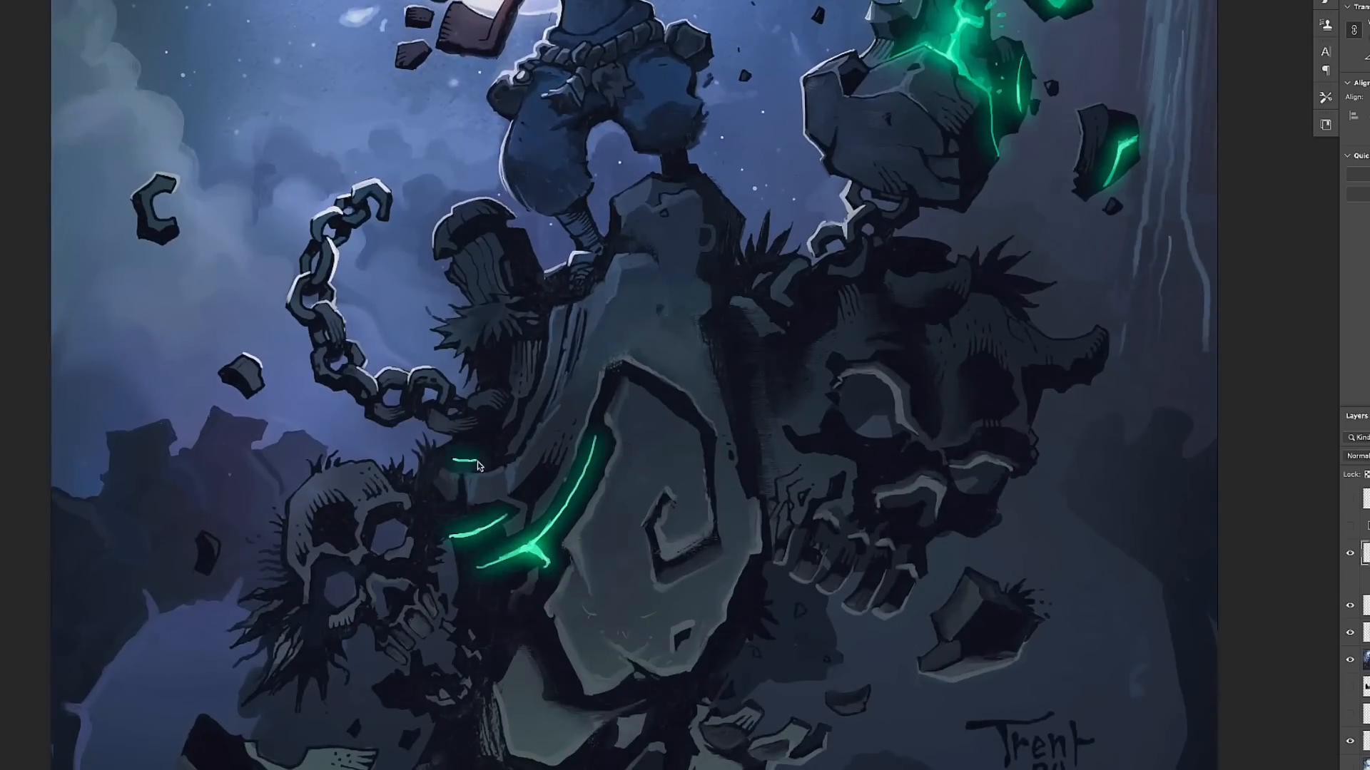
# - Paint glowing green lines along the pedestal's dark recesses and across the horned skull's forehead and brow
pyautogui.moveTo(496, 448); pyautogui.dragTo(450, 463)
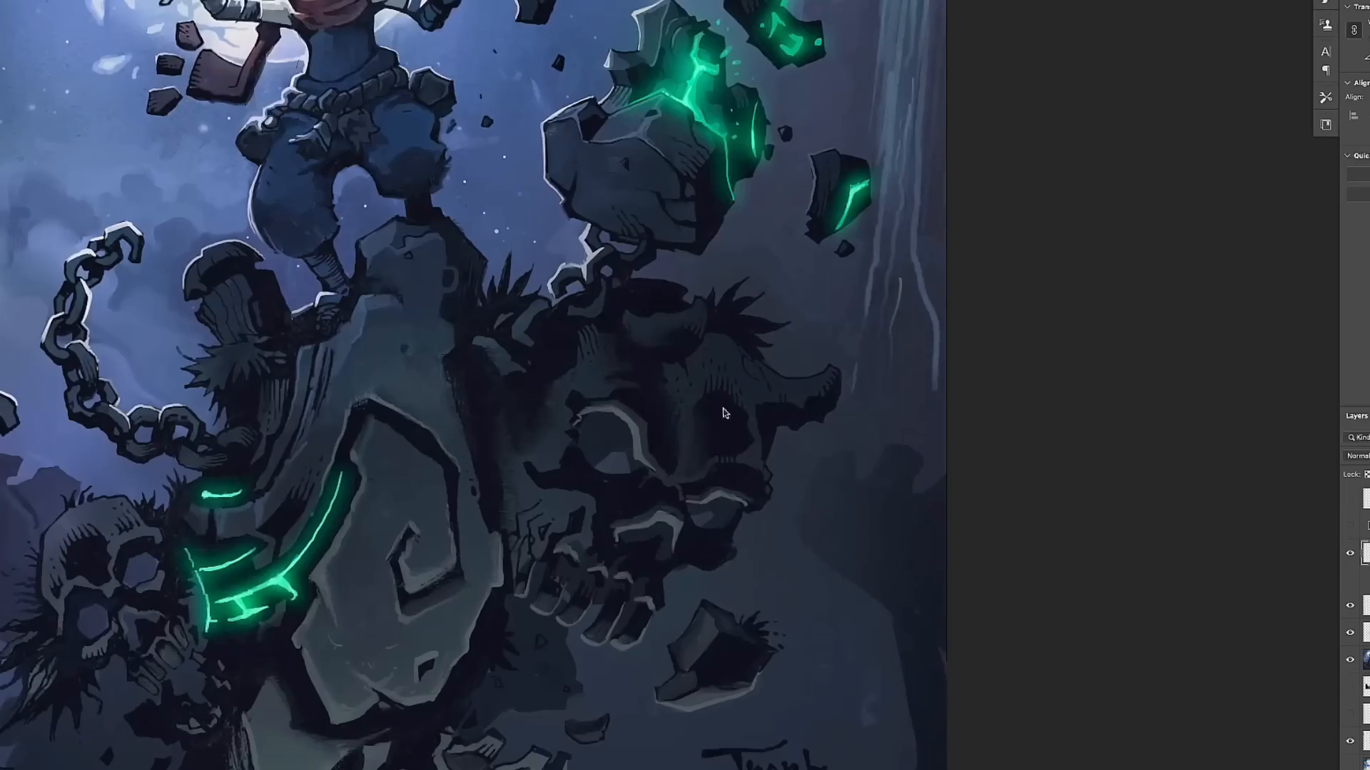
pyautogui.moveTo(703, 403); pyautogui.dragTo(728, 434)
pyautogui.moveTo(707, 334); pyautogui.dragTo(703, 385)
pyautogui.moveTo(617, 374); pyautogui.dragTo(678, 363)
pyautogui.moveTo(729, 342); pyautogui.dragTo(771, 438)
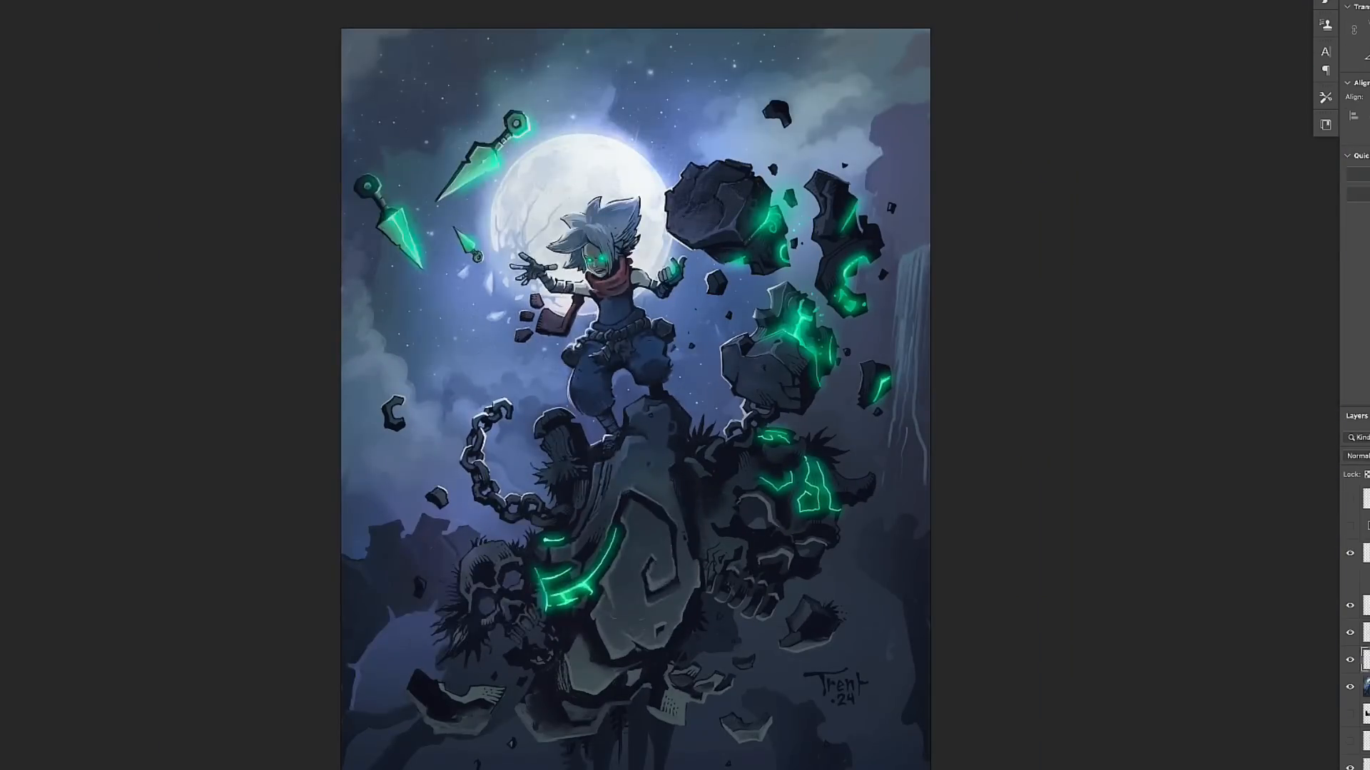
# - Darken the illustration's outer edges and lower half with broad, soft shadows
pyautogui.moveTo(571, 78); pyautogui.dragTo(414, 243)
pyautogui.click(1357, 456)
pyautogui.click(1360, 514)
pyautogui.moveTo(627, 28)
pyautogui.mouseDown()
pyautogui.moveTo(719, 15)
pyautogui.moveTo(885, 93)
pyautogui.mouseUp()
pyautogui.moveTo(392, 357); pyautogui.dragTo(407, 685)
pyautogui.moveTo(743, 763); pyautogui.dragTo(856, 614)
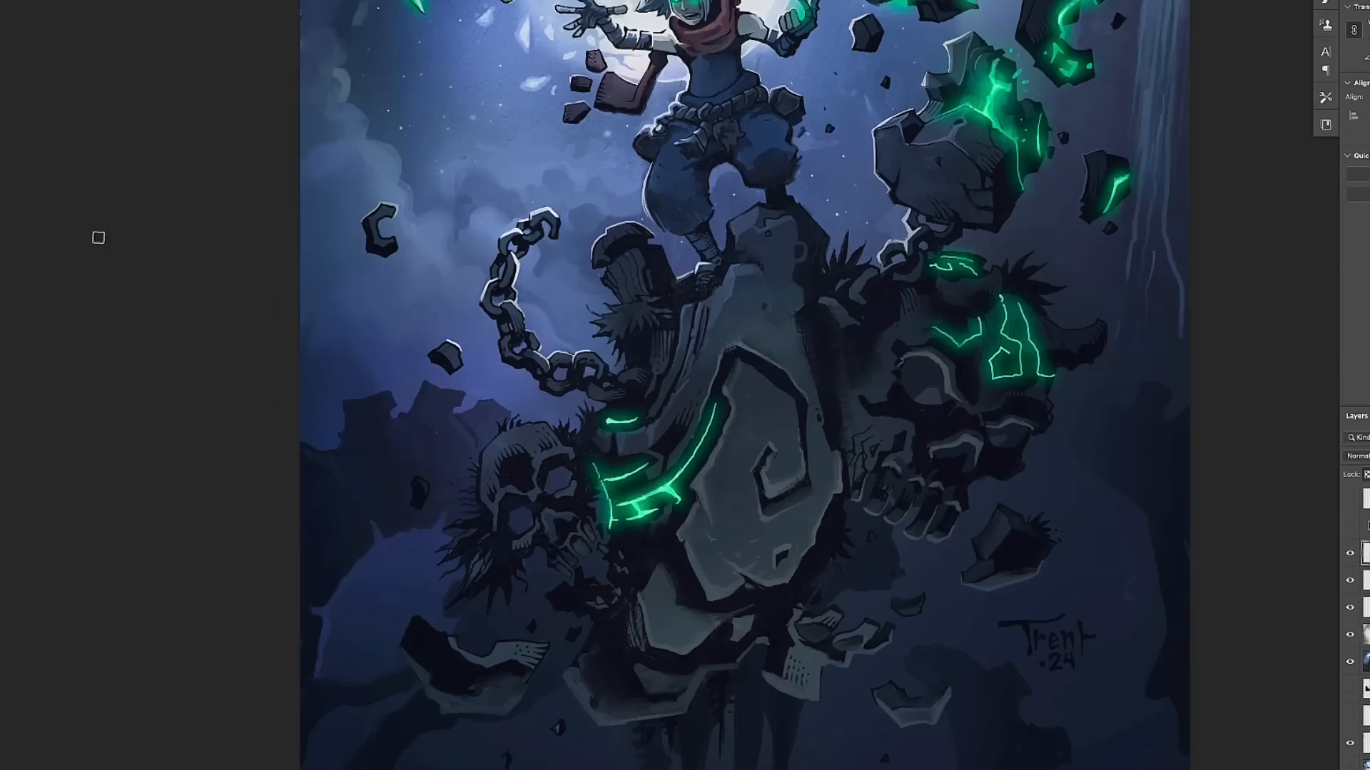
# - Colour-grade the illustration with a custom gradient map and adjustment layers that give it a purple tint
pyautogui.moveTo(528, 428)
pyautogui.mouseDown()
pyautogui.moveTo(474, 520)
pyautogui.moveTo(1020, 336)
pyautogui.mouseUp()
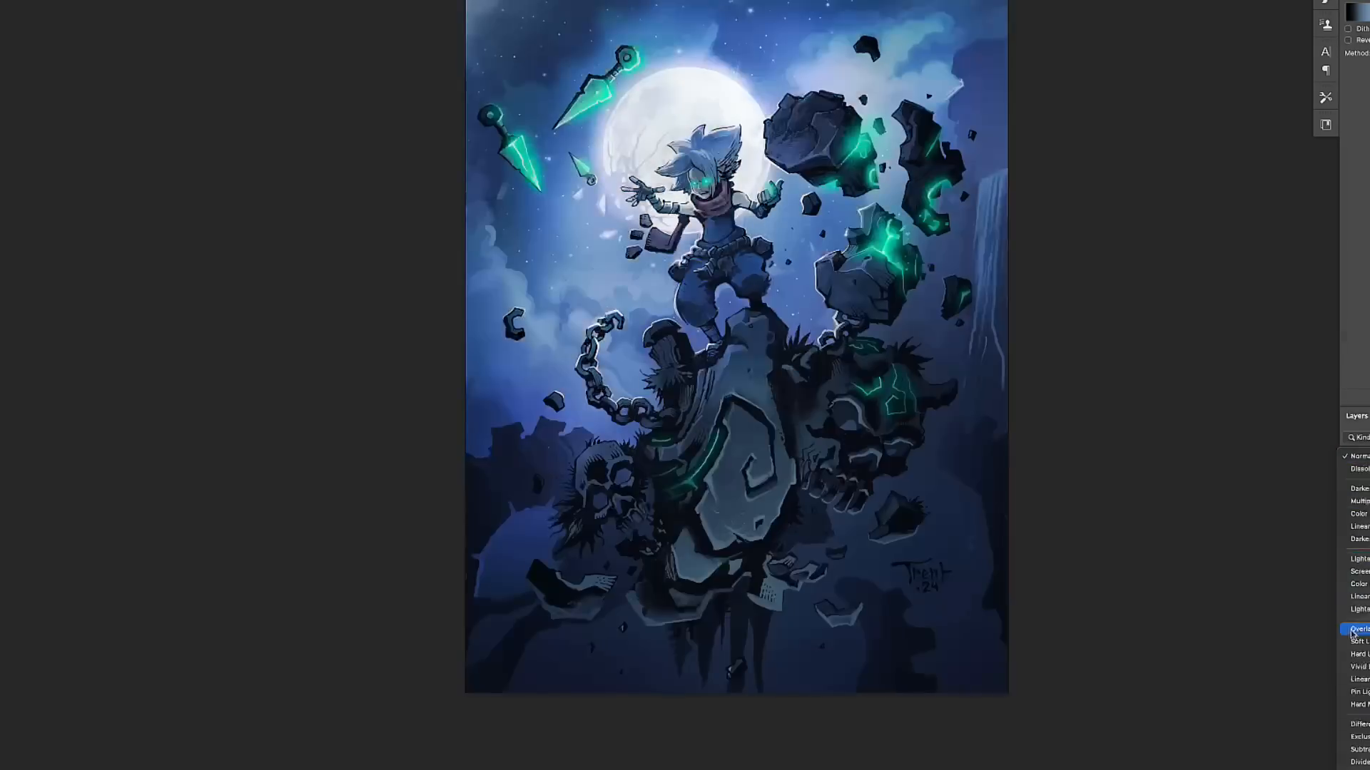
pyautogui.click(1353, 630)
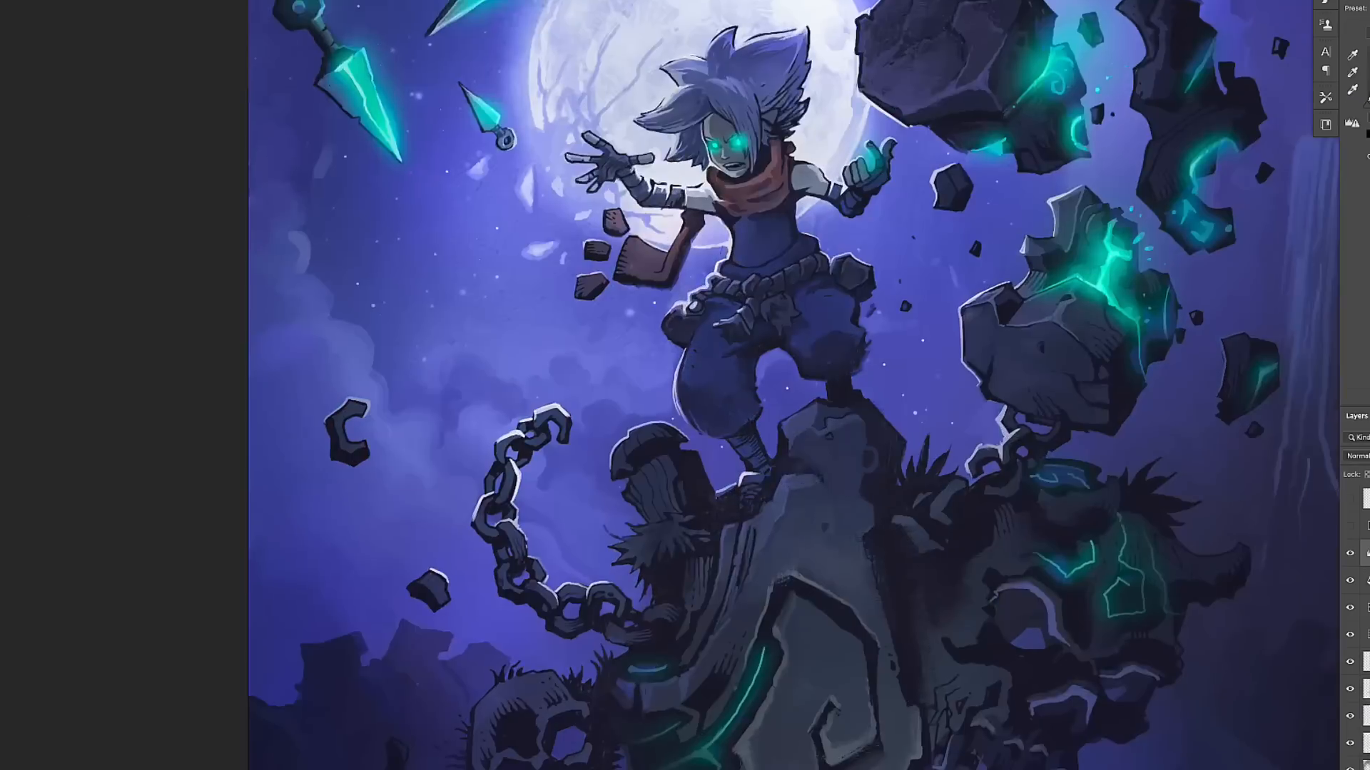
pyautogui.moveTo(874, 370); pyautogui.dragTo(775, 484)
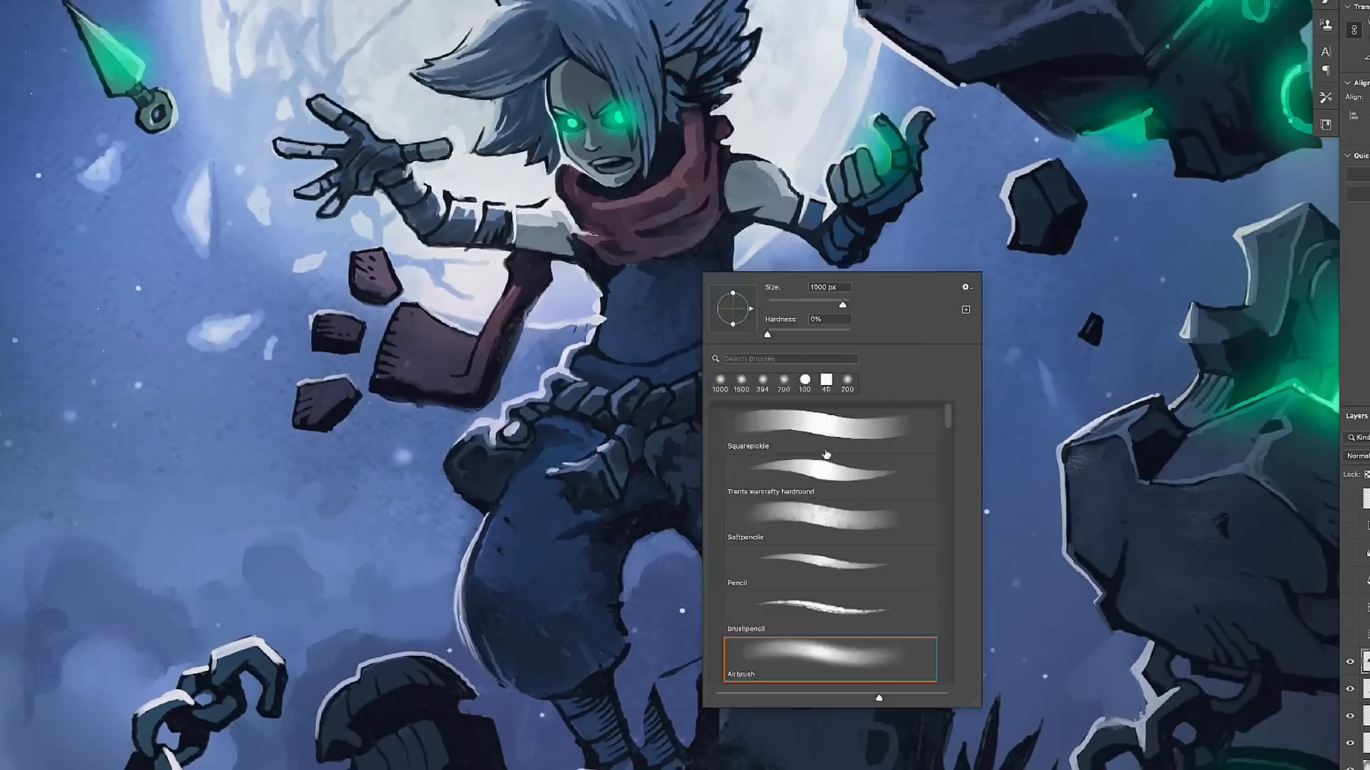
# - Add more pointed leaf tufts and edge strokes to the wooden stump beside the bandaged foot
pyautogui.doubleClick(826, 455)
pyautogui.moveTo(584, 340); pyautogui.dragTo(727, 205)
pyautogui.moveTo(1002, 499)
pyautogui.mouseDown()
pyautogui.moveTo(1063, 527)
pyautogui.moveTo(1055, 514)
pyautogui.mouseUp()
pyautogui.moveTo(965, 499)
pyautogui.mouseDown()
pyautogui.moveTo(804, 351)
pyautogui.moveTo(1056, 241)
pyautogui.mouseUp()
pyautogui.moveTo(916, 371); pyautogui.dragTo(863, 410)
pyautogui.keyDown('alt'); pyautogui.click(843, 395); pyautogui.keyUp('alt')
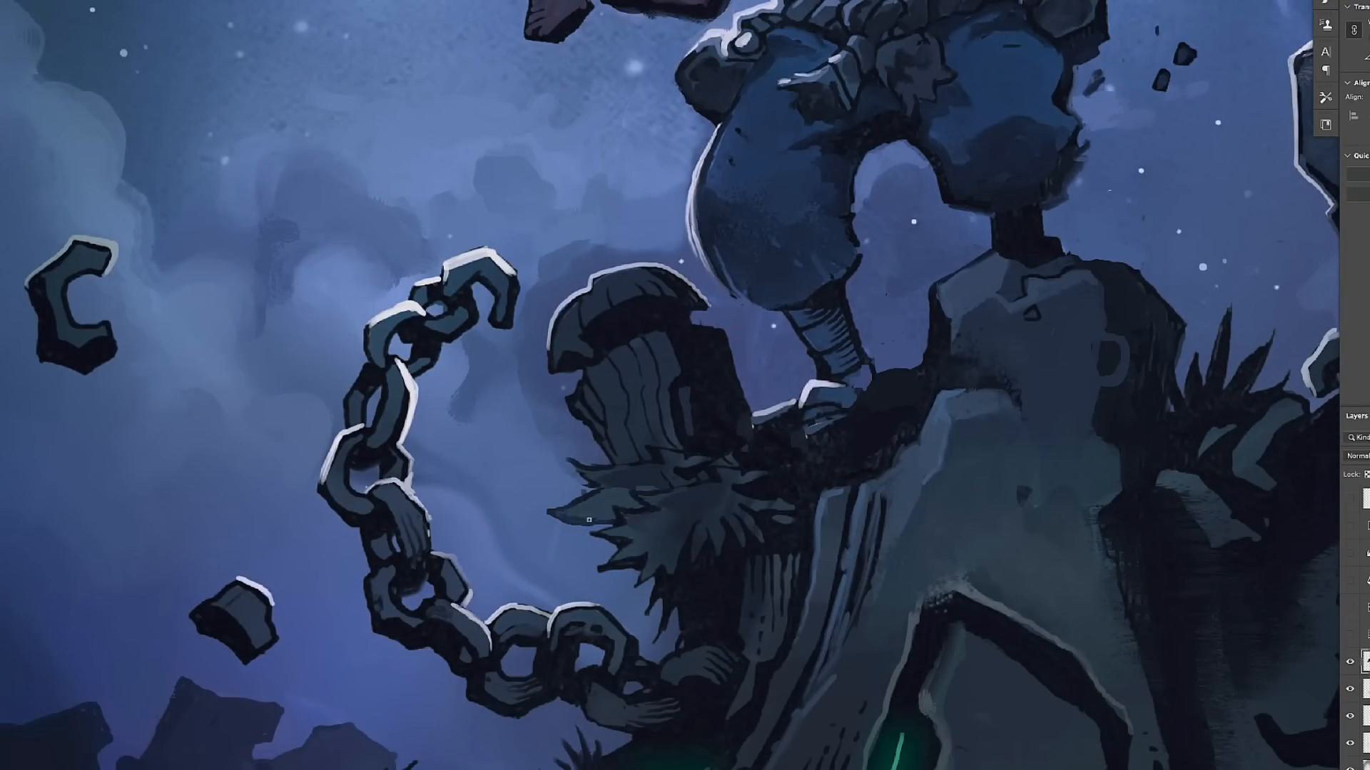
pyautogui.moveTo(592, 274); pyautogui.dragTo(686, 272)
# - Refine the large floating rock's ridges and extend the glowing green crack along its lower face
pyautogui.scroll(-5, 928, 421)
pyautogui.scroll(5, 1027, 135)
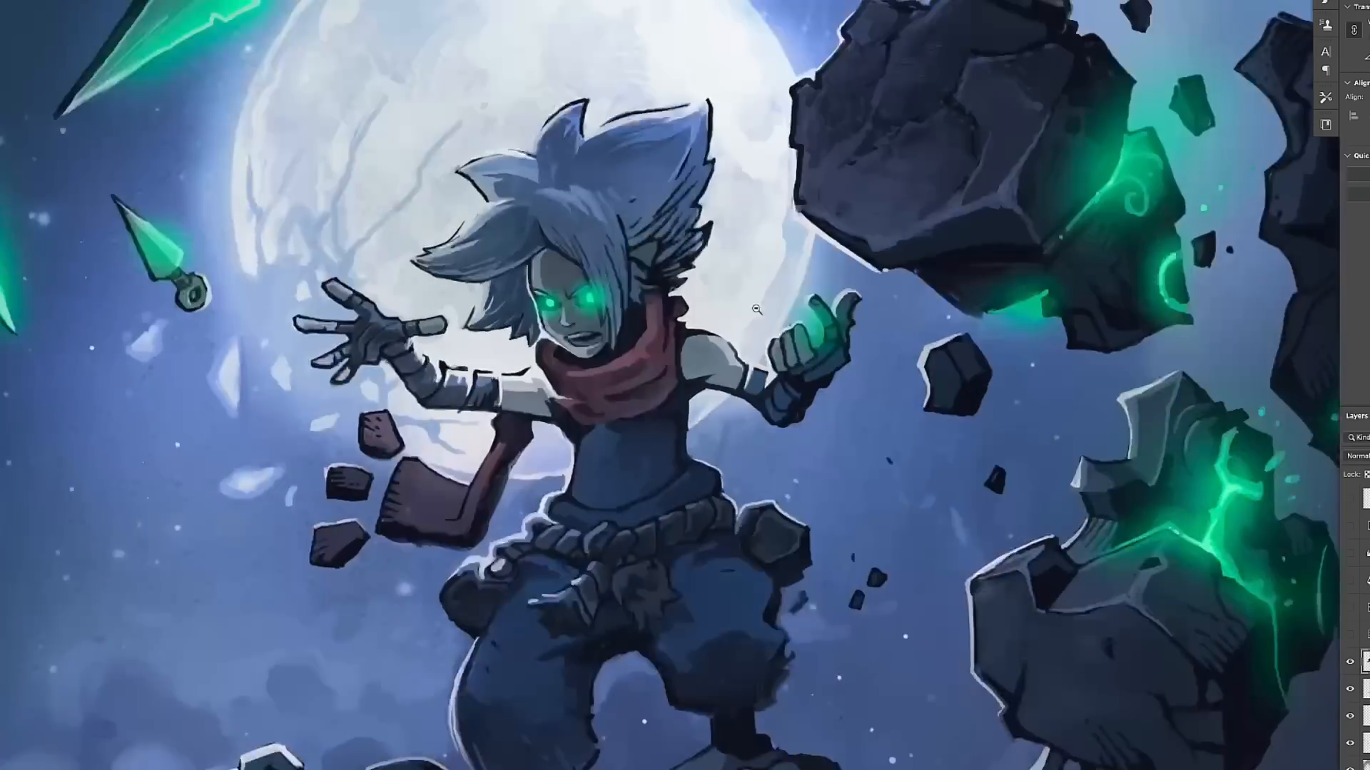
pyautogui.scroll(2, 749, 249)
pyautogui.press('n')
pyautogui.press('Return')
pyautogui.moveTo(835, 303); pyautogui.dragTo(836, 355)
pyautogui.keyDown('alt'); pyautogui.click(1208, 297); pyautogui.keyUp('alt')
pyautogui.moveTo(1255, 178); pyautogui.dragTo(984, 304)
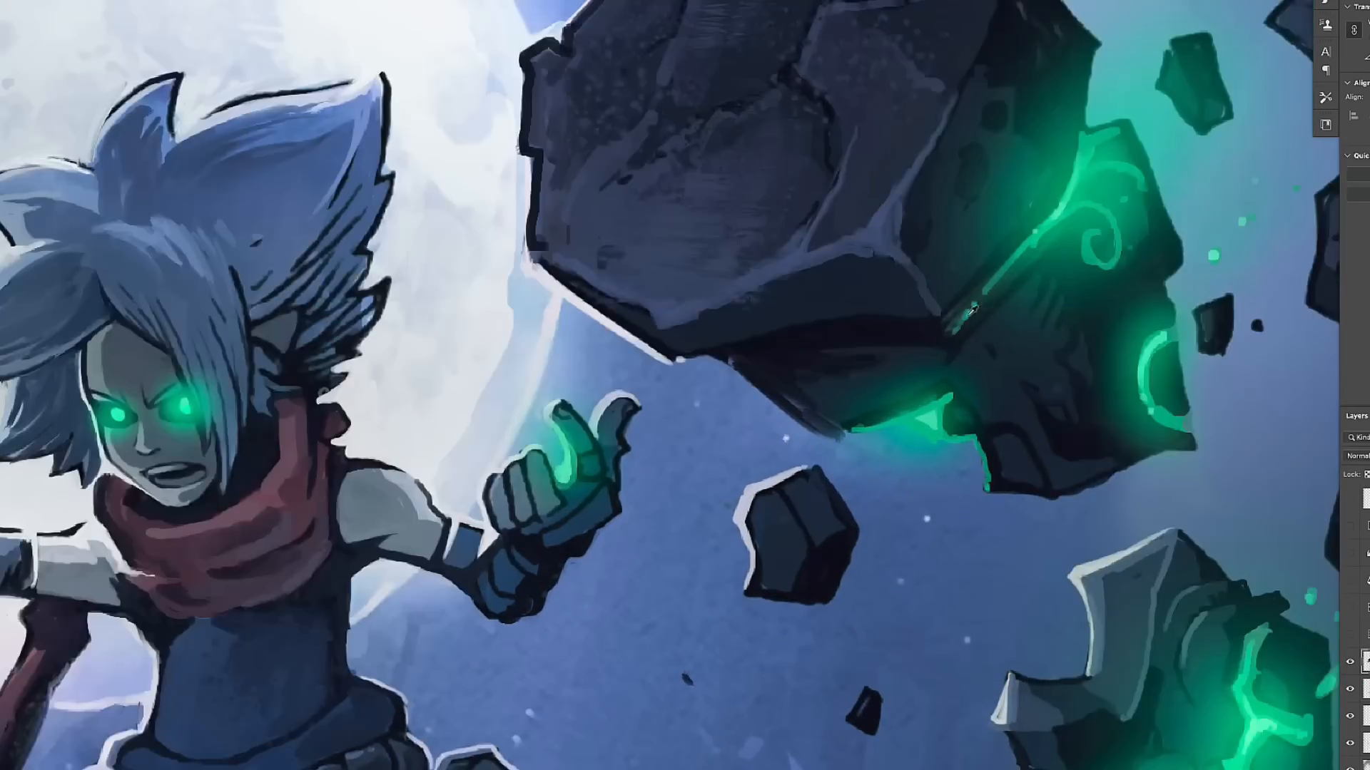
pyautogui.keyDown('alt'); pyautogui.click(987, 366); pyautogui.keyUp('alt')
# - Touch up the edges and surface of the green-cracked rock beneath the large one with short strokes
pyautogui.scroll(4, 1119, 352)
pyautogui.moveTo(1119, 352); pyautogui.dragTo(702, 185)
pyautogui.keyDown('alt'); pyautogui.click(1046, 303); pyautogui.keyUp('alt')
pyautogui.moveTo(1008, 424); pyautogui.dragTo(1005, 463)
pyautogui.moveTo(1038, 535); pyautogui.dragTo(1080, 492)
pyautogui.scroll(-6, 1034, 500)
# - Recolour the artist's signature bright green with a Hue/Saturation adjustment
pyautogui.moveTo(561, 374); pyautogui.dragTo(1013, 450)
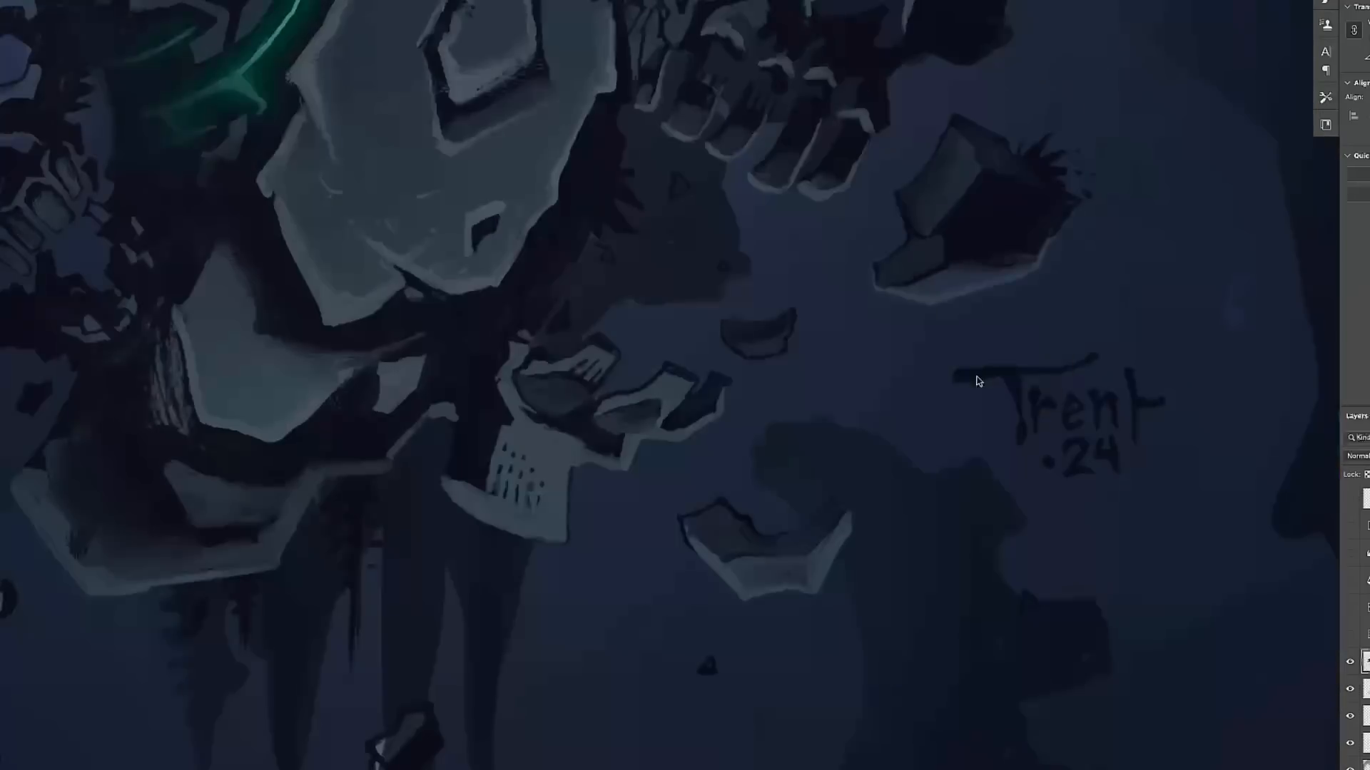
pyautogui.hotkey('ctrl', 'u')
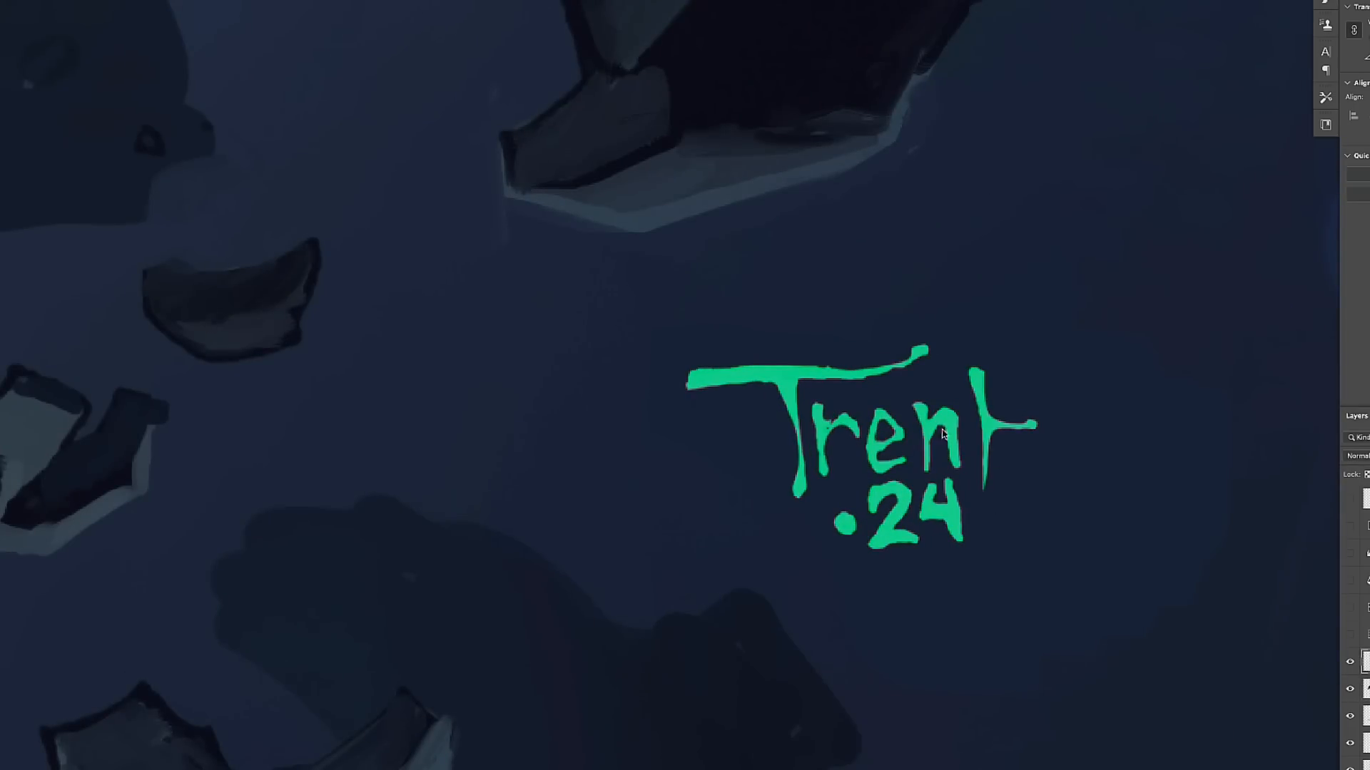
pyautogui.scroll(-5, 908, 406)
# - Paint a raised stone facet beside the horned skull's eye socket and blue highlights on the pedestal's ribbed side
pyautogui.scroll(5, 804, 257)
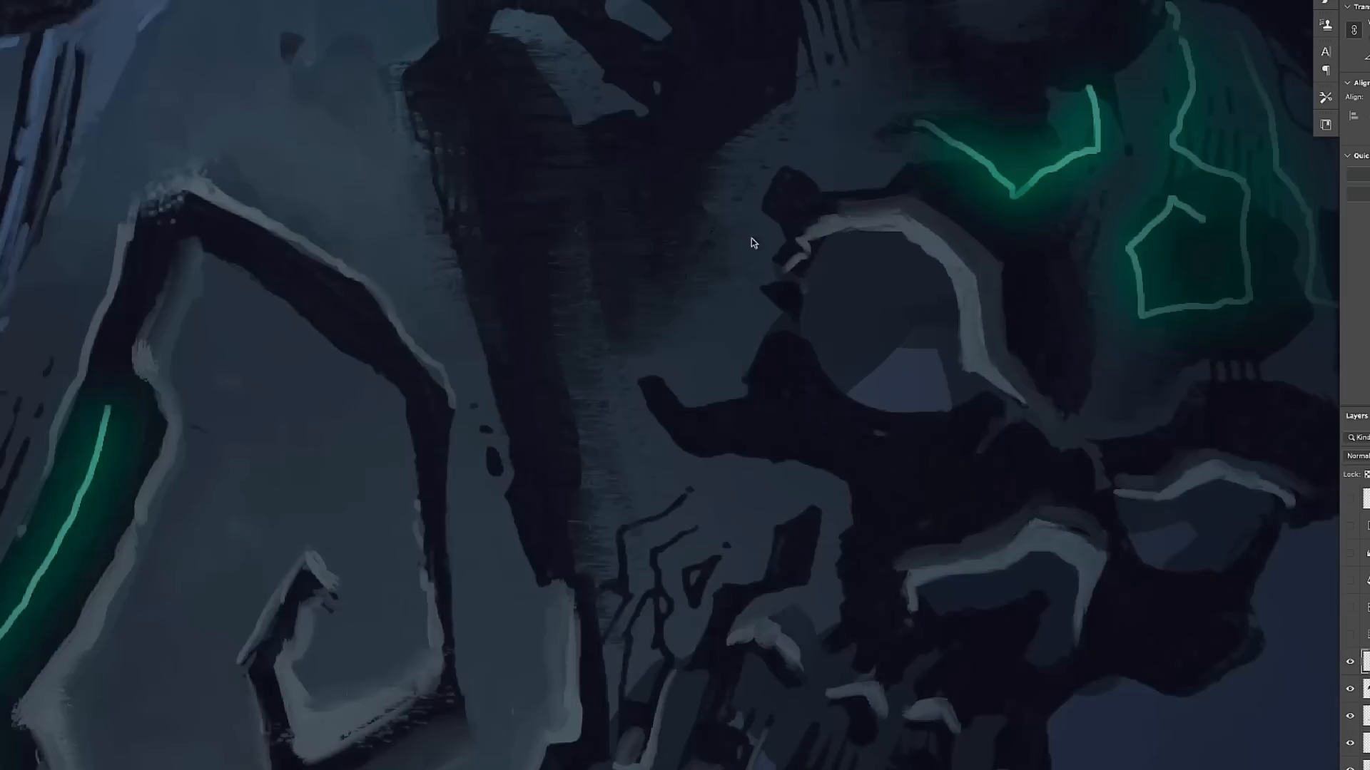
pyautogui.moveTo(732, 406); pyautogui.dragTo(775, 326)
pyautogui.moveTo(899, 180); pyautogui.dragTo(1306, 237)
pyautogui.moveTo(490, 110); pyautogui.dragTo(475, 202)
pyautogui.moveTo(464, 137); pyautogui.dragTo(456, 219)
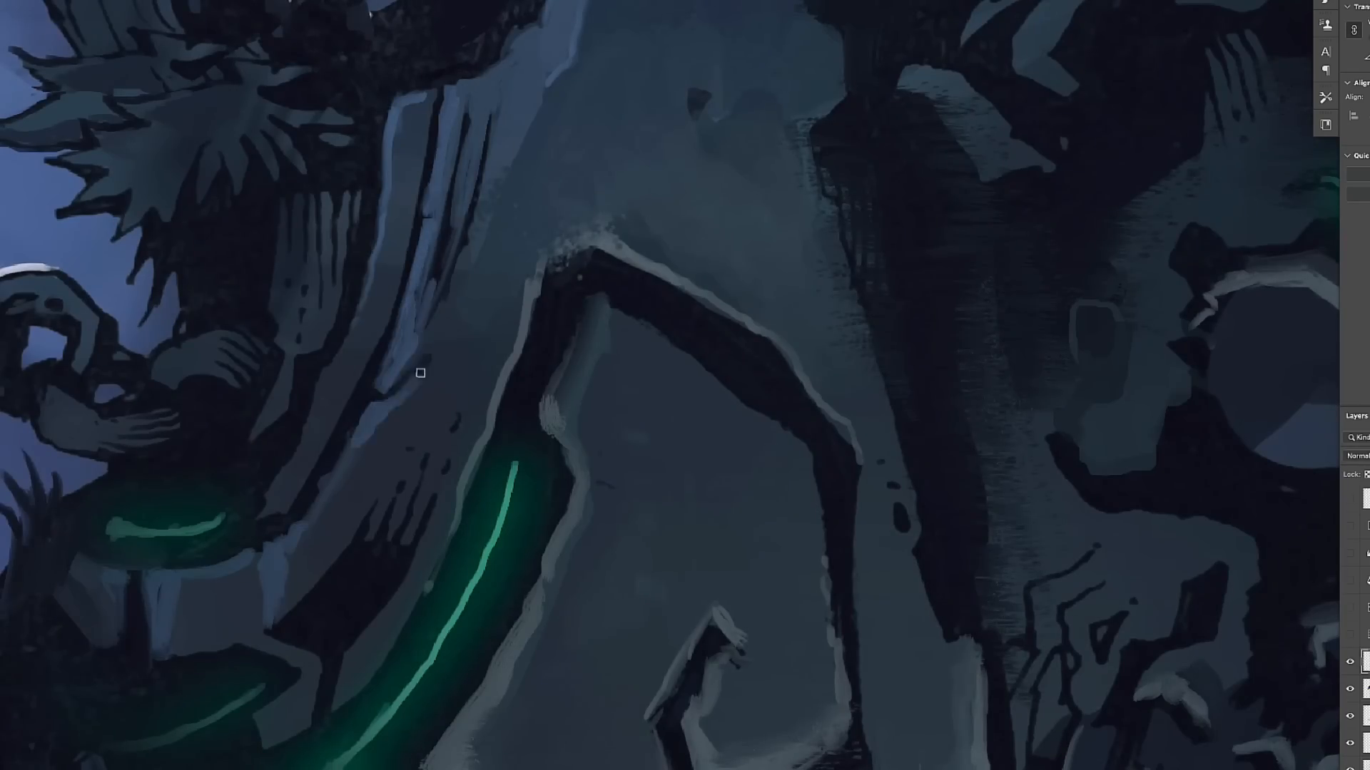
# - Compare the effect of the colour-grading adjustment layers by toggling their visibility
pyautogui.scroll(-10, 371, 421)
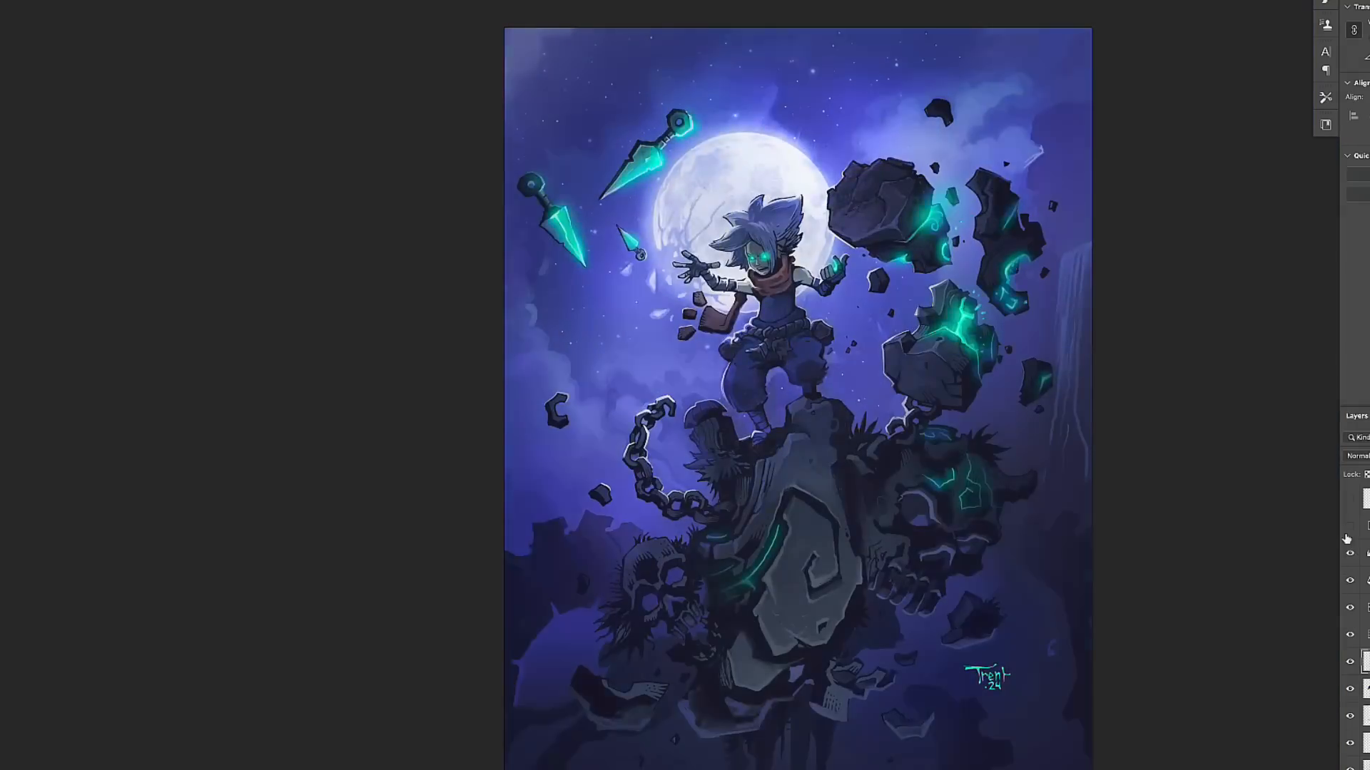
pyautogui.click(1346, 553)
pyautogui.click(1347, 527)
pyautogui.scroll(-2, 926, 493)
pyautogui.scroll(1, 920, 486)
pyautogui.click(1349, 607)
pyautogui.click(1348, 588)
pyautogui.click(1348, 588)
pyautogui.click(1348, 607)
pyautogui.click(1348, 553)
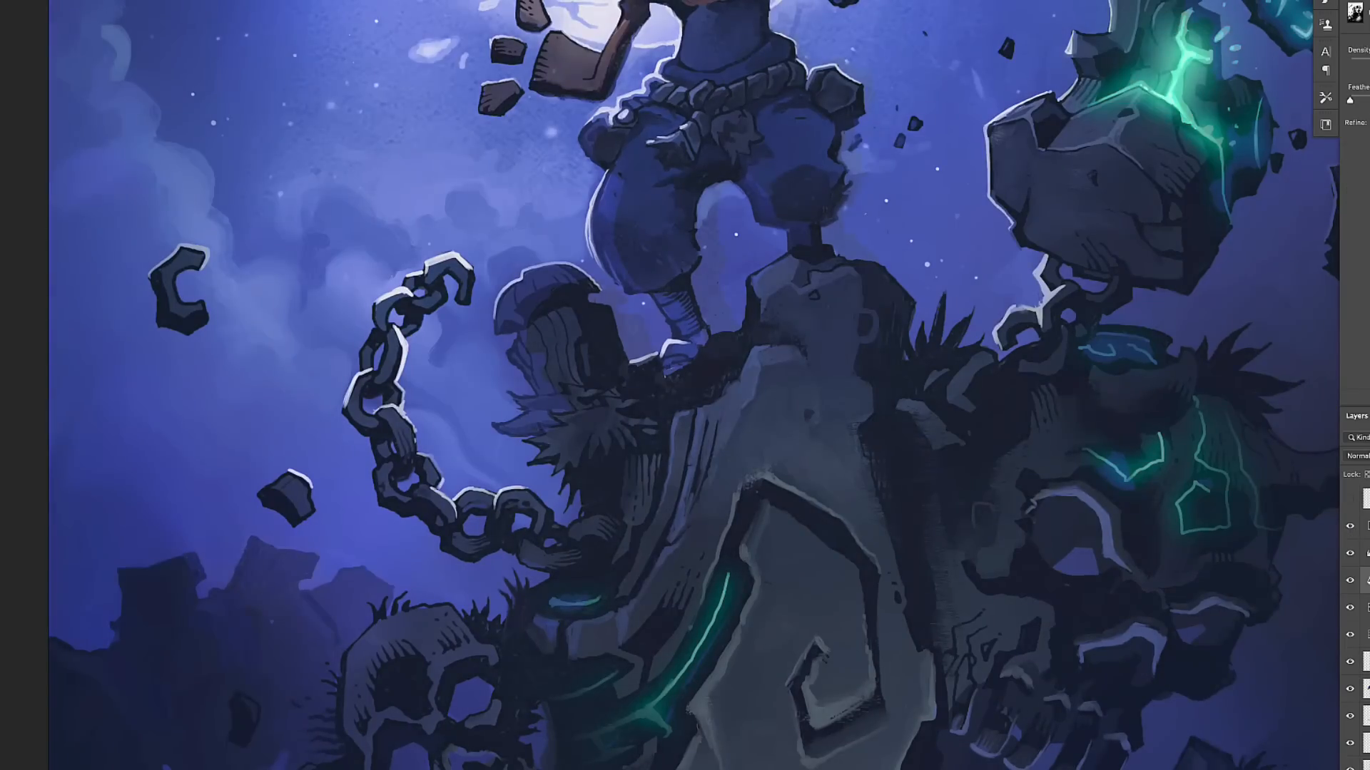
# - Show the masked lightening adjustment and paint its mask to light the stump, trousers and surrounding rock edges
pyautogui.click(1366, 634)
pyautogui.moveTo(1349, 526); pyautogui.dragTo(1349, 636)
pyautogui.click(1349, 636)
pyautogui.moveTo(709, 214); pyautogui.dragTo(634, 334)
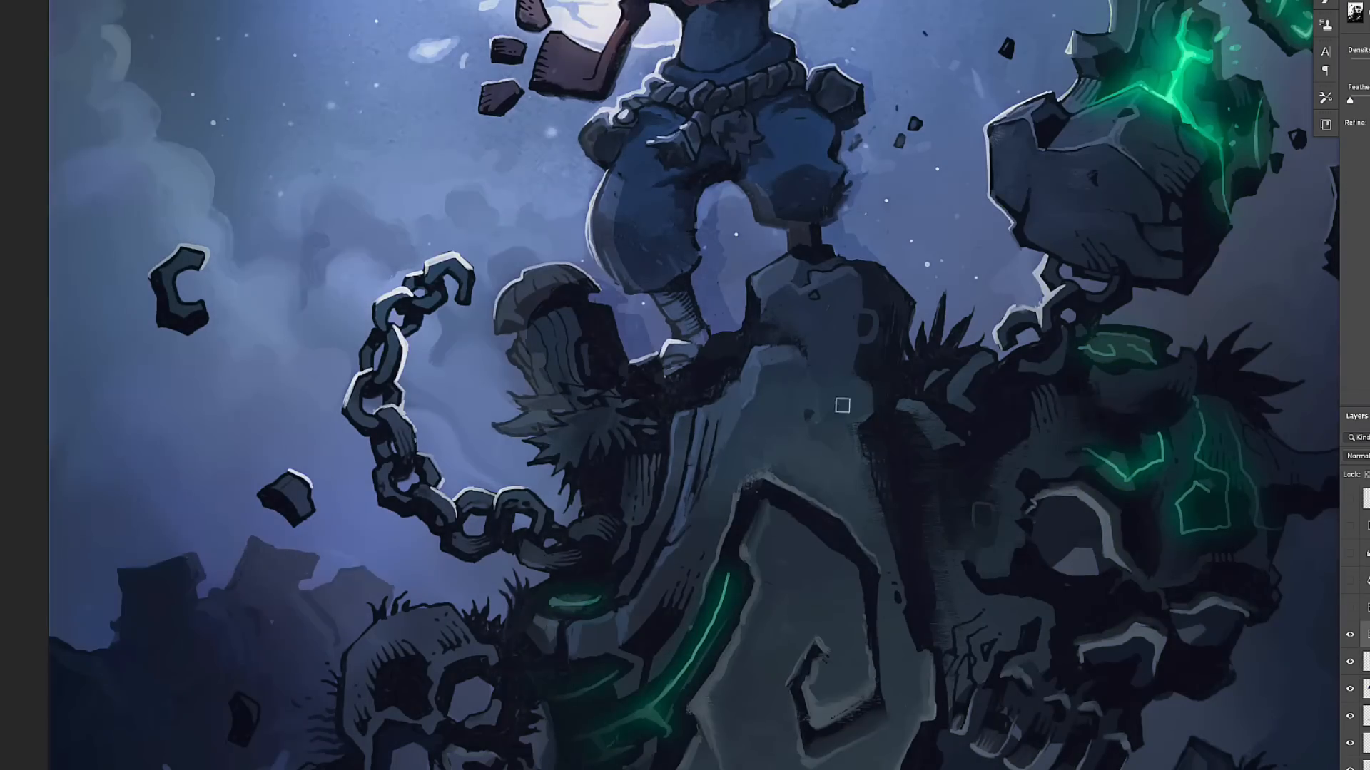
pyautogui.moveTo(533, 301); pyautogui.dragTo(544, 410)
pyautogui.moveTo(775, 219); pyautogui.dragTo(742, 184)
pyautogui.moveTo(589, 153); pyautogui.dragTo(603, 120)
pyautogui.moveTo(840, 64)
pyautogui.mouseDown()
pyautogui.moveTo(867, 77)
pyautogui.moveTo(833, 253)
pyautogui.mouseUp()
# - Turn the purple grading back on and brush soft purple mist around the pedestal and skulls
pyautogui.moveTo(1117, 676)
pyautogui.mouseDown()
pyautogui.moveTo(918, 315)
pyautogui.moveTo(1185, 769)
pyautogui.mouseUp()
pyautogui.click(1366, 689)
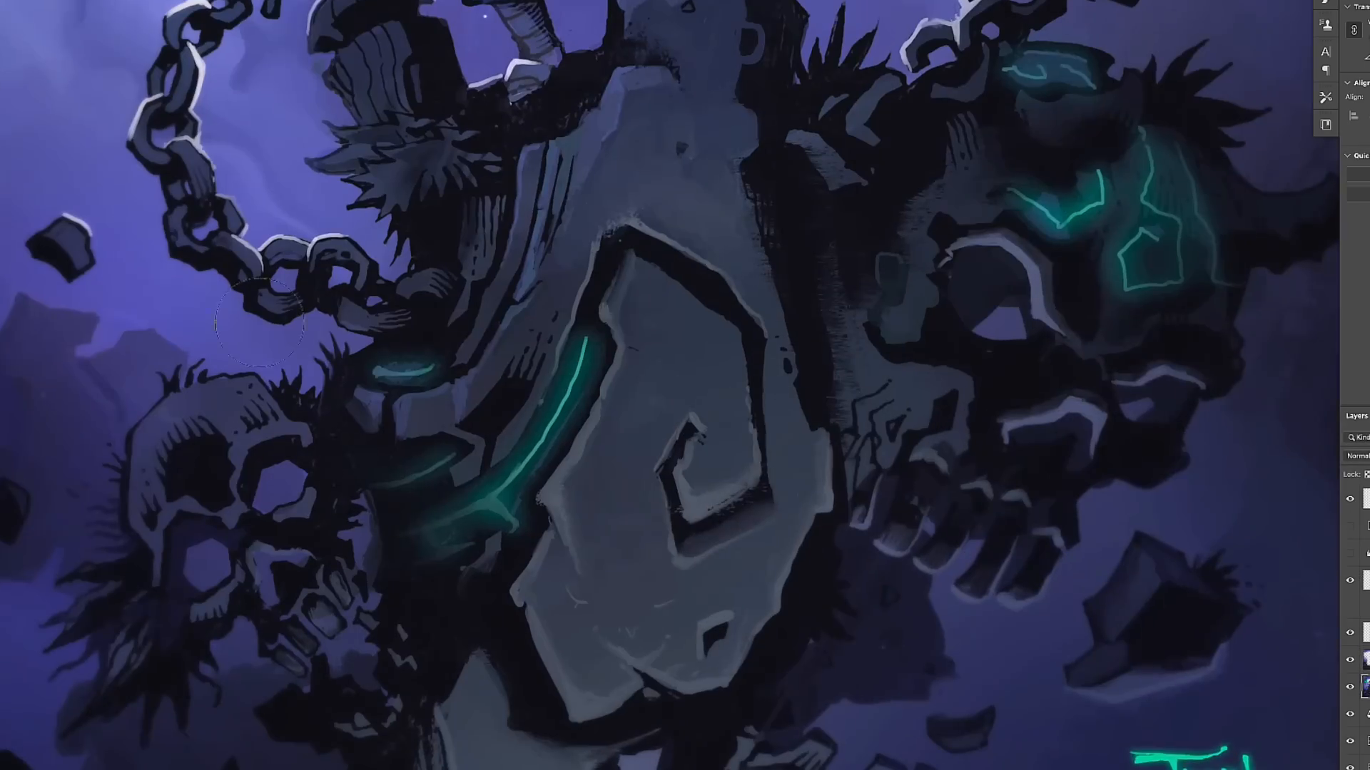
# - Spatter fine speckles around the pedestal's edges and over the dark background ruins near the signature
pyautogui.scroll(-1, 1277, 676)
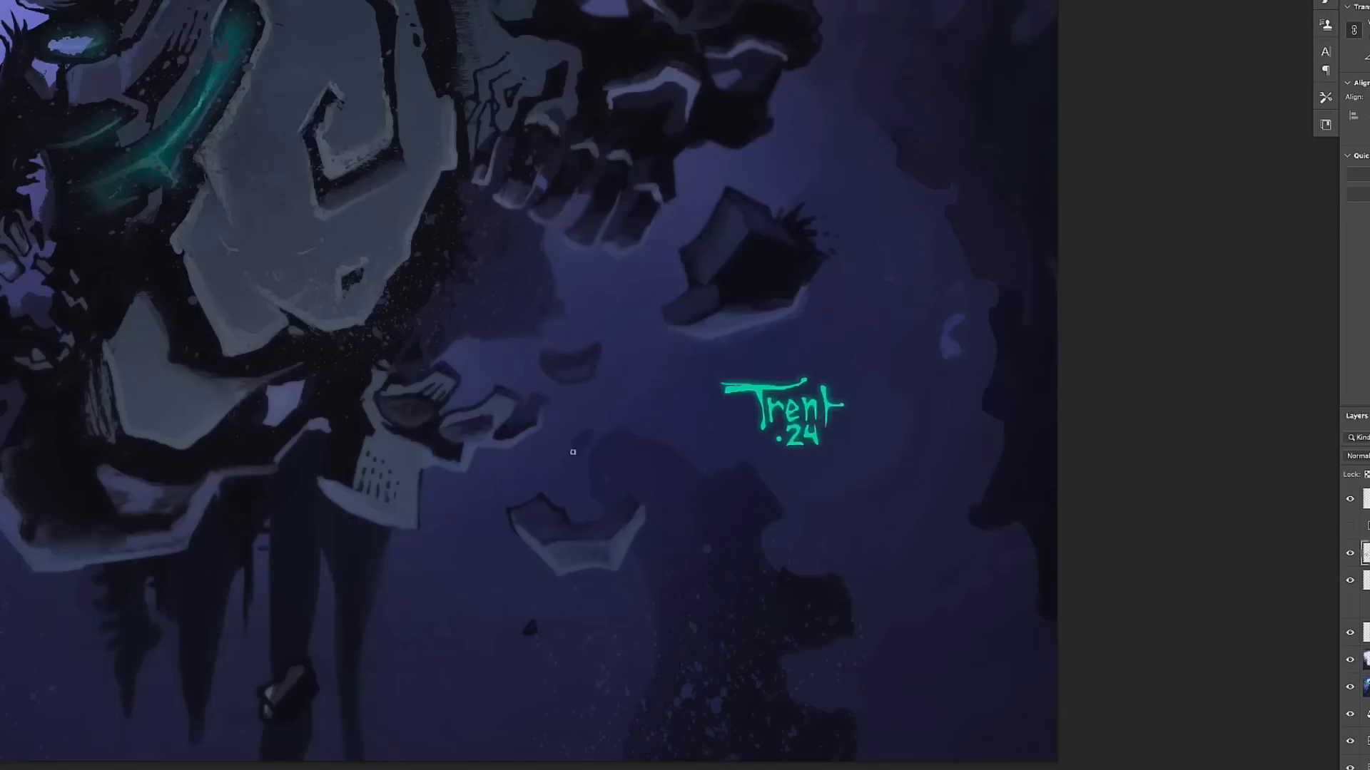
pyautogui.moveTo(573, 452); pyautogui.dragTo(587, 484)
pyautogui.moveTo(679, 431); pyautogui.dragTo(640, 465)
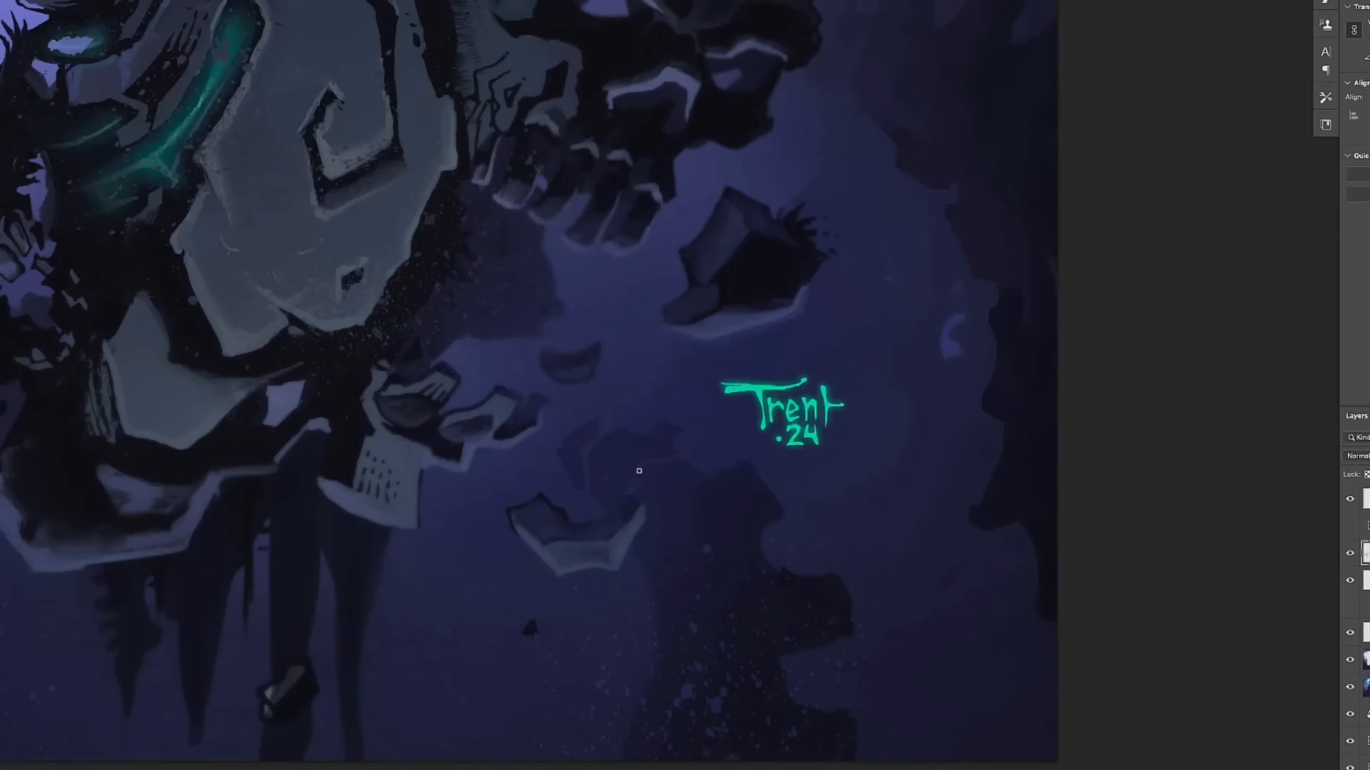